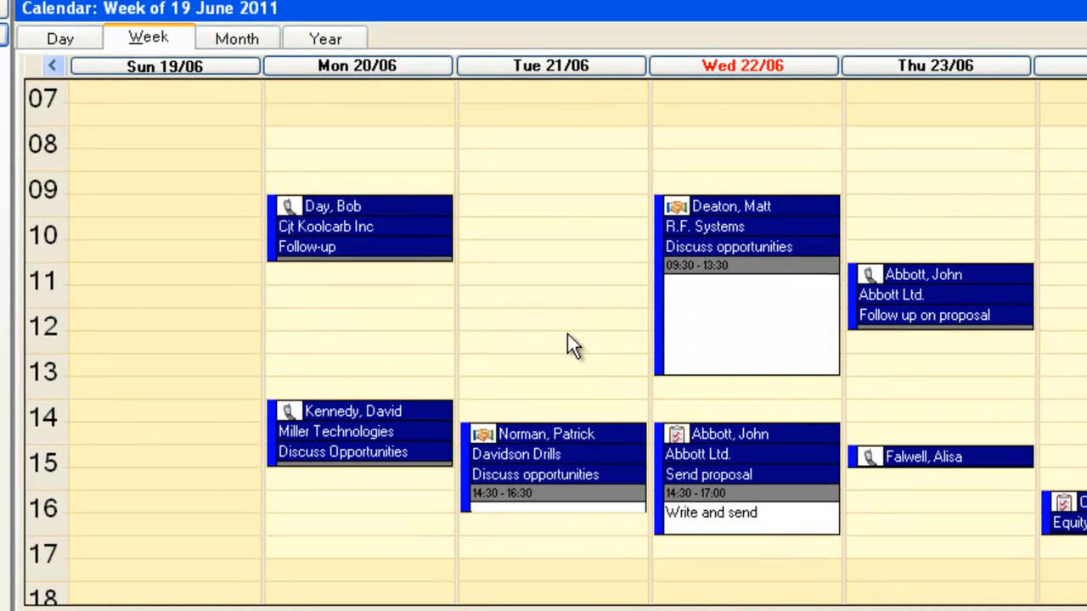
Open the calendar options and check the Drag Default choices before closing the dialog with OK.
{"action": "right_click", "coordinate": [567, 336]}
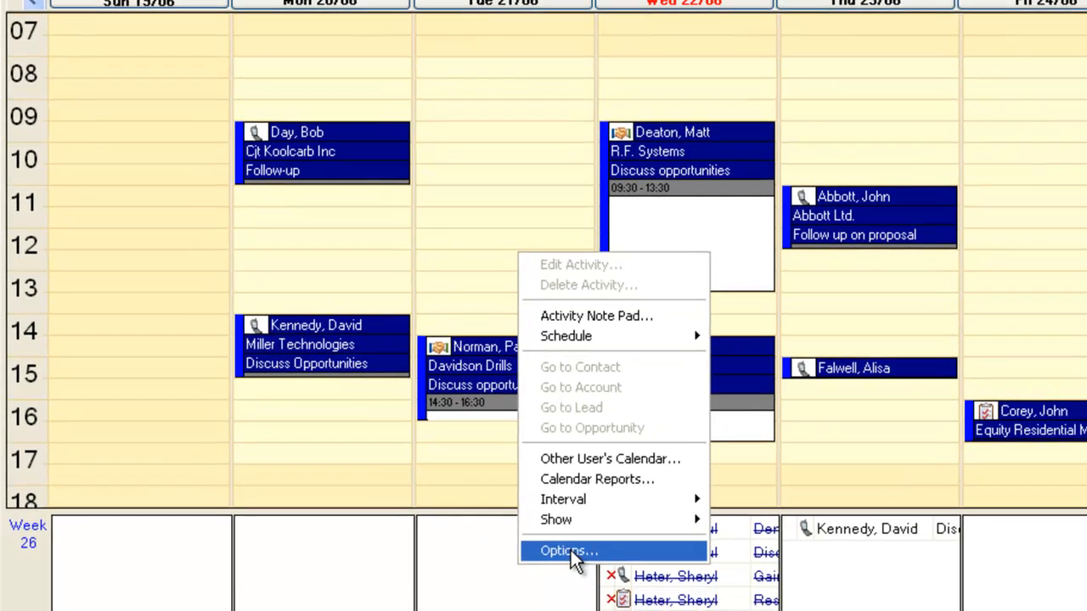
{"action": "left_click", "coordinate": [602, 584]}
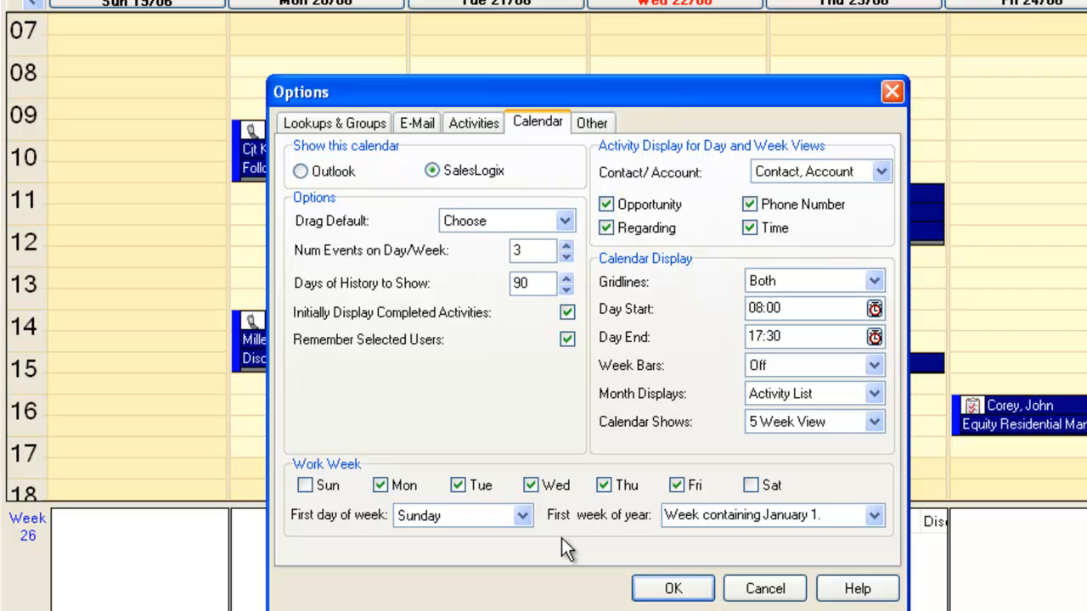
{"action": "left_click", "coordinate": [565, 222]}
{"action": "left_click", "coordinate": [561, 225]}
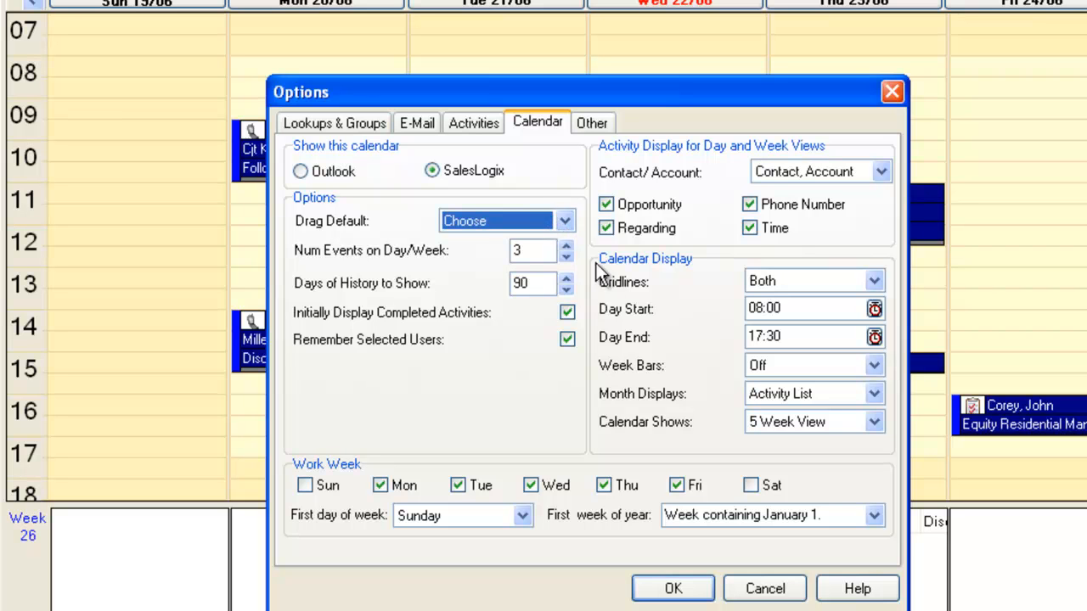
{"action": "left_click", "coordinate": [677, 586]}
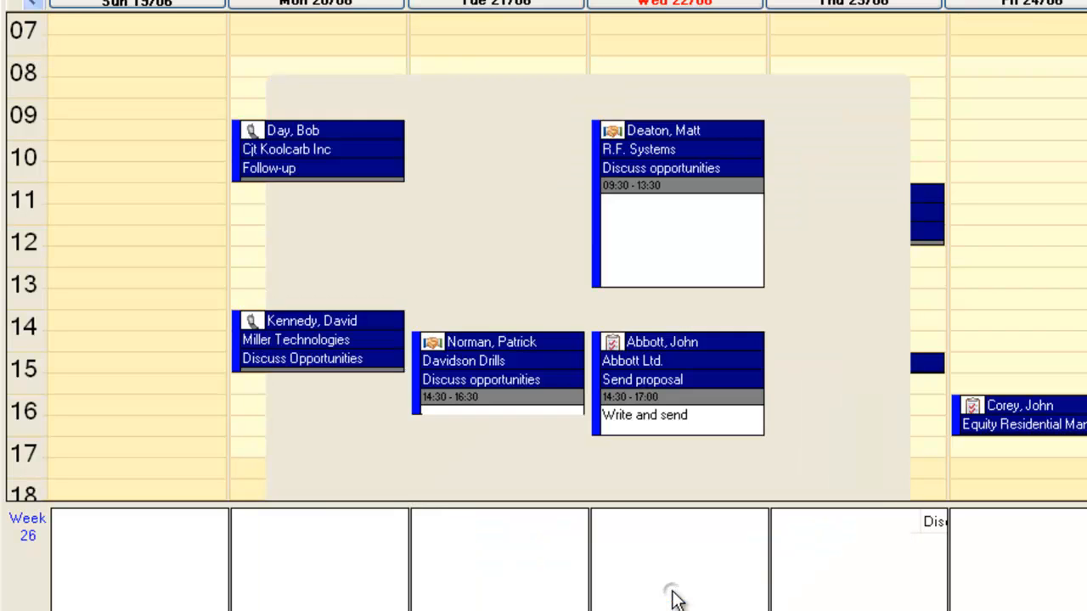
{"action": "left_click", "coordinate": [488, 133]}
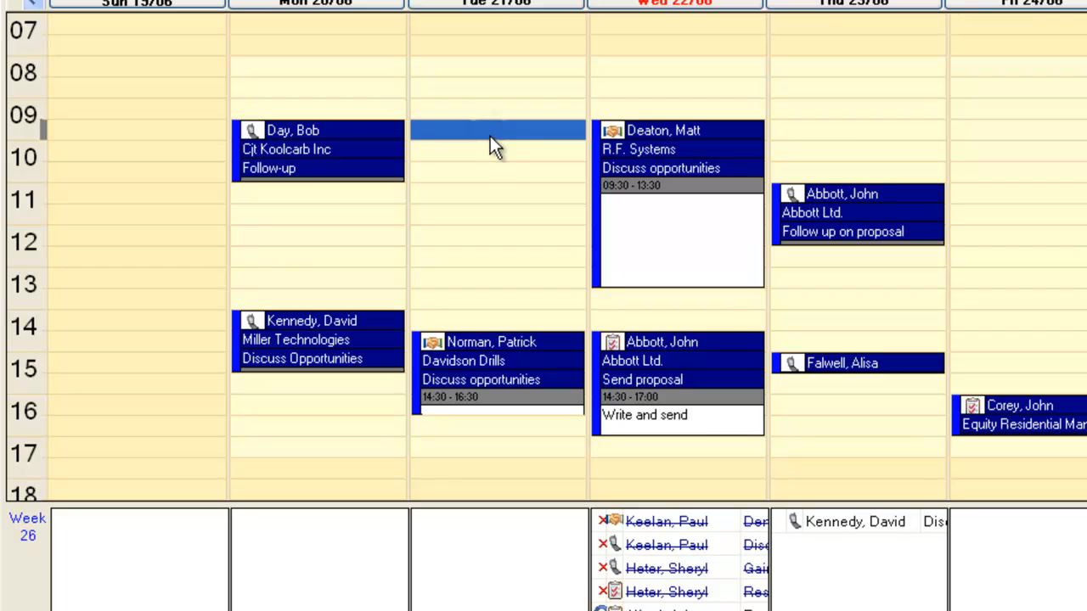
{"action": "left_click_drag", "start_coordinate": [489, 134], "coordinate": [497, 185]}
{"action": "left_click", "coordinate": [684, 333]}
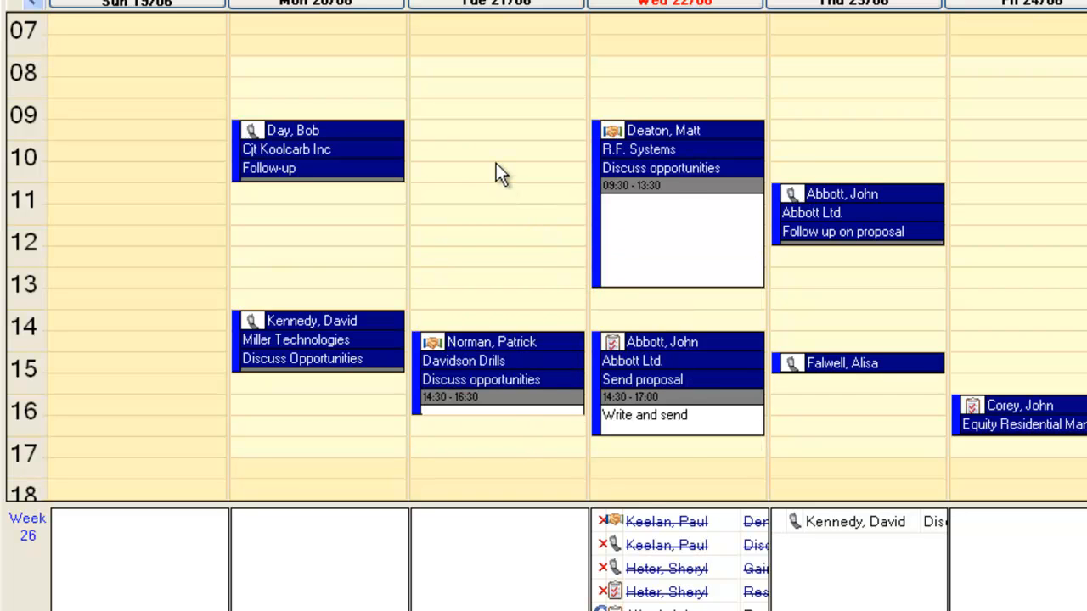
Set the calendar time interval to 15 Minutes.
{"action": "right_click", "coordinate": [496, 163]}
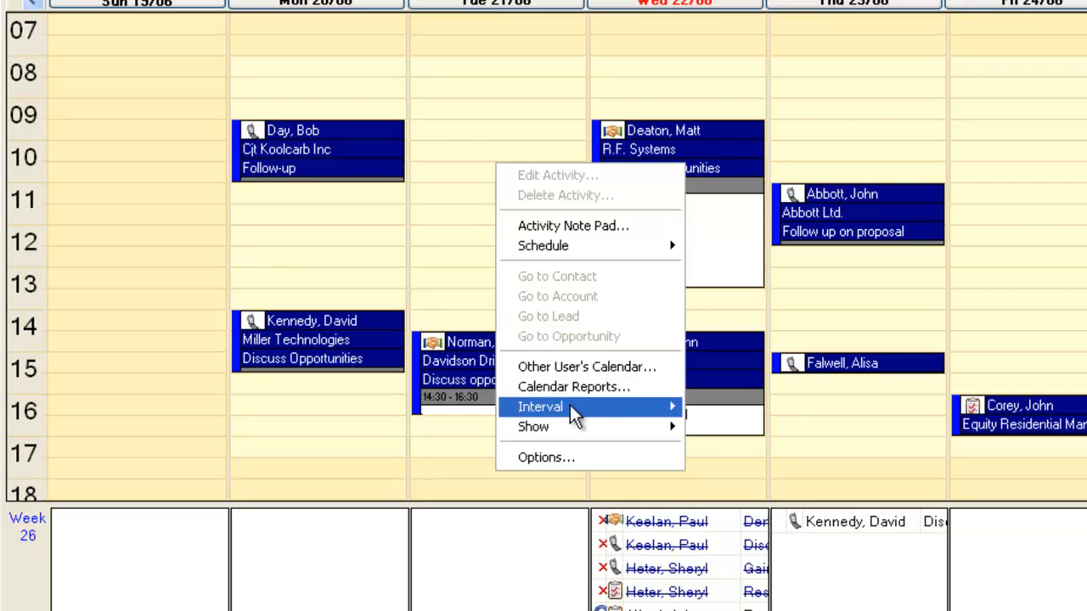
{"action": "mouse_move", "coordinate": [570, 405]}
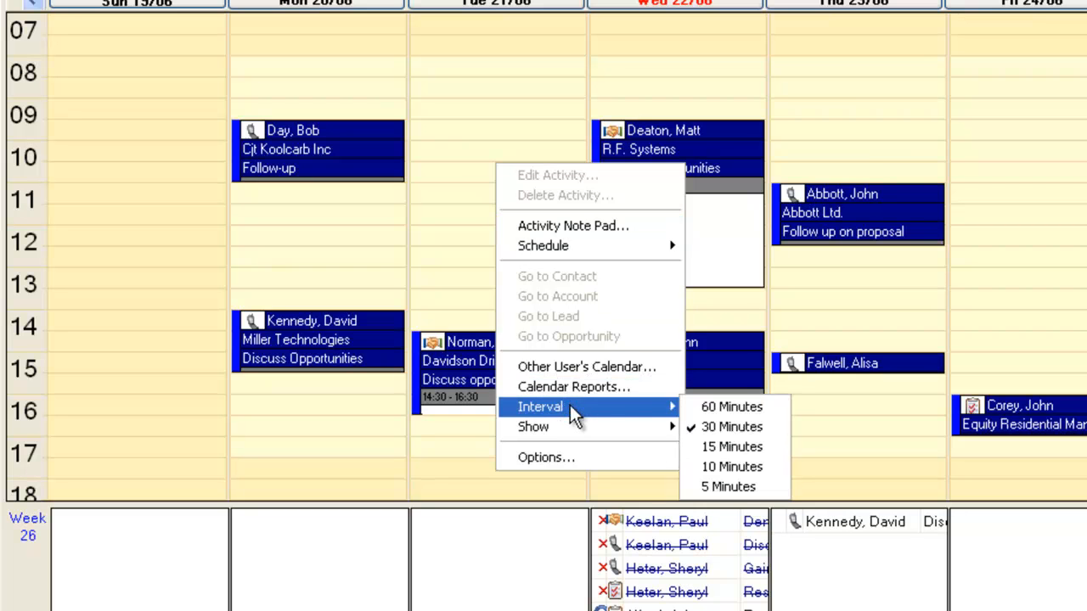
{"action": "left_click", "coordinate": [709, 444]}
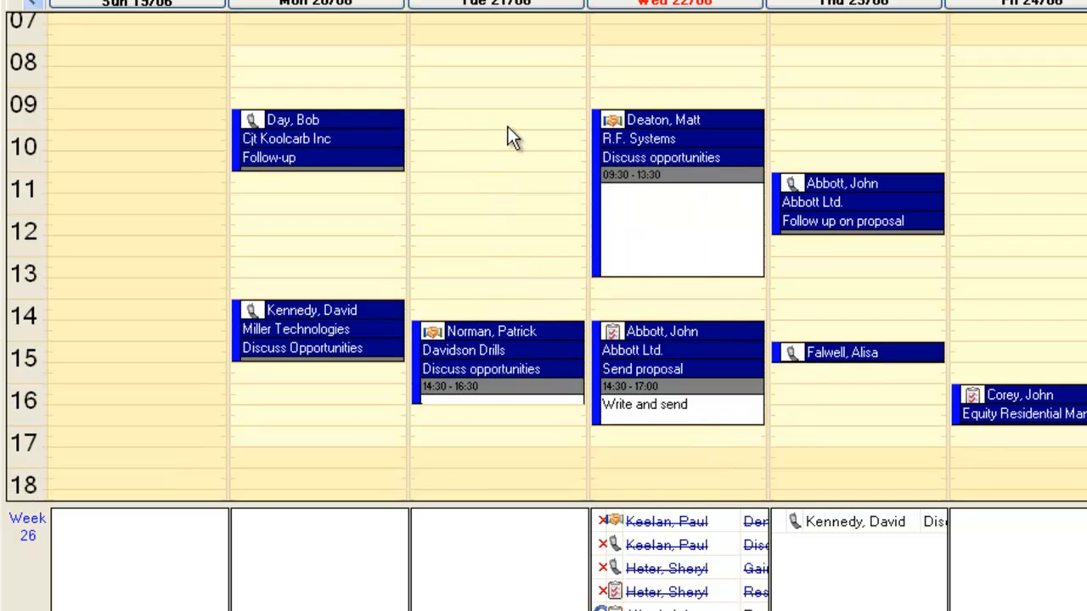
{"action": "left_click", "coordinate": [508, 127]}
{"action": "left_click", "coordinate": [511, 143]}
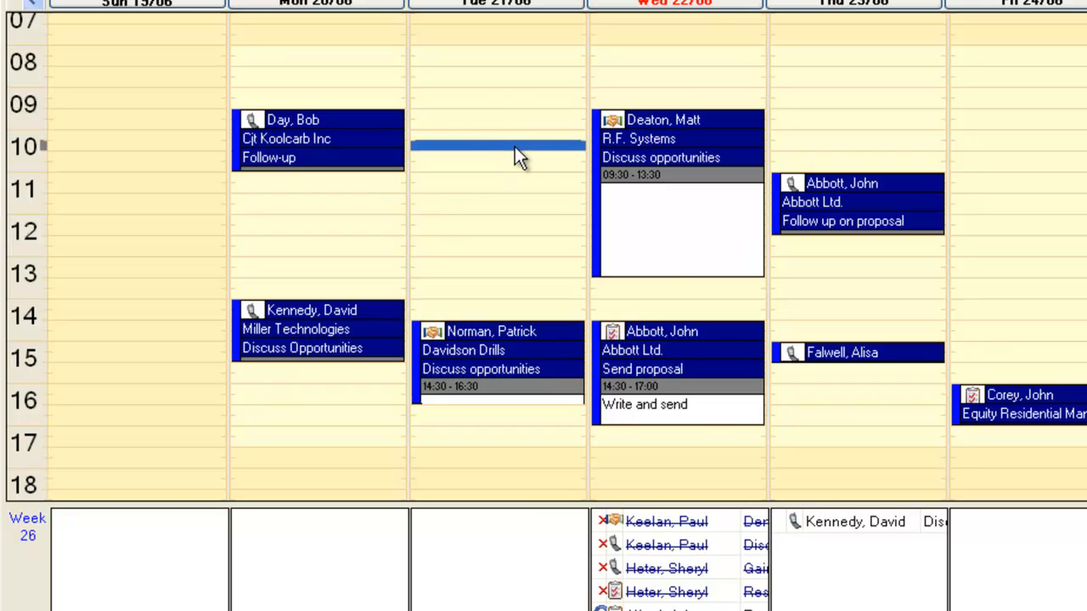
{"action": "left_click_drag", "start_coordinate": [515, 151], "coordinate": [515, 163]}
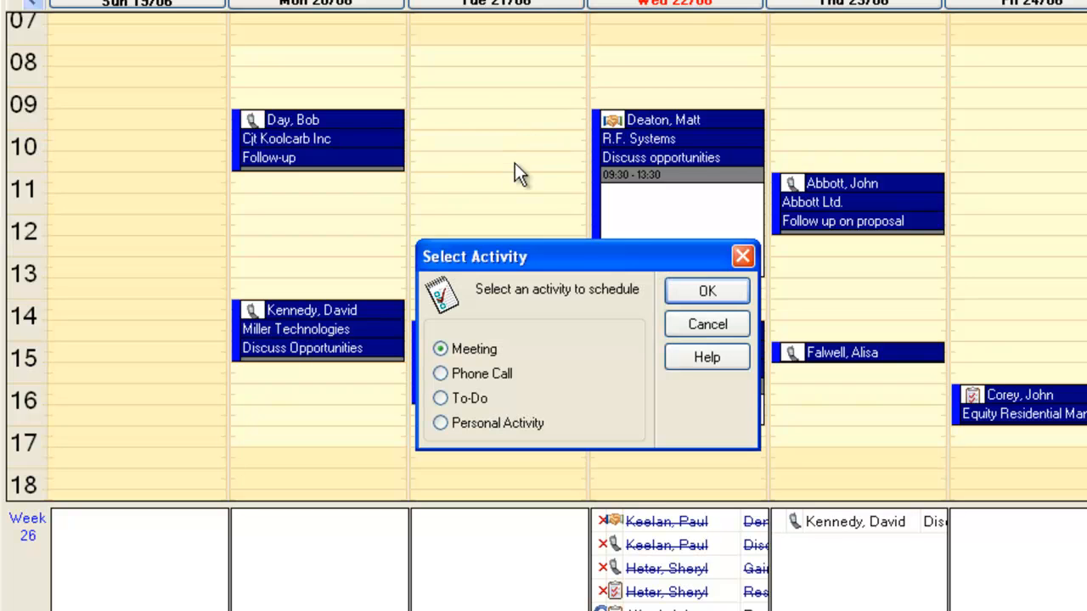
{"action": "left_click", "coordinate": [698, 324]}
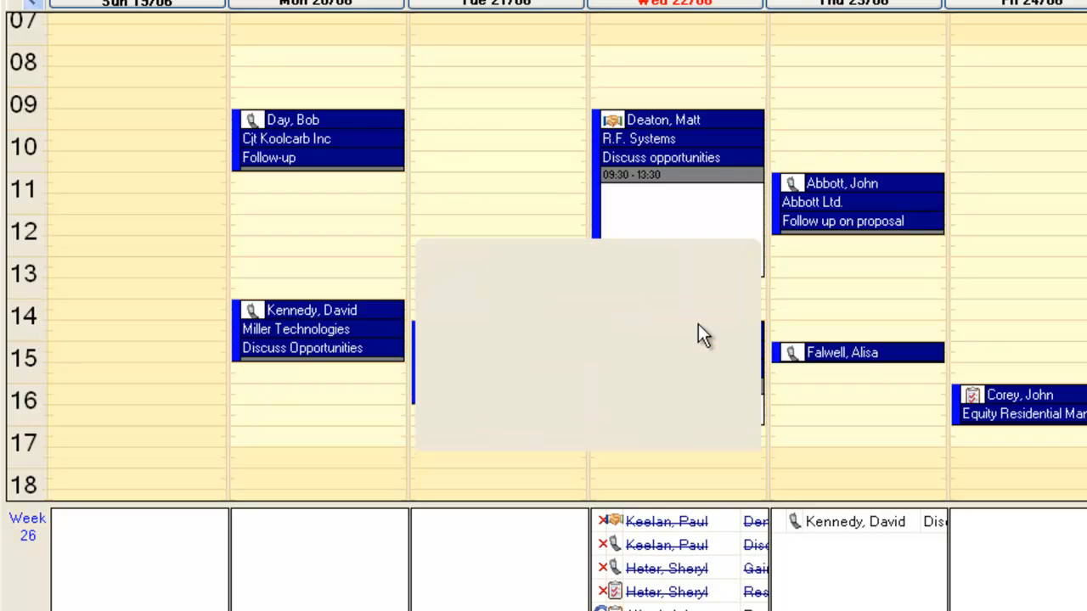
Turn on display of completed activities in the week calendar.
{"action": "mouse_move", "coordinate": [697, 321]}
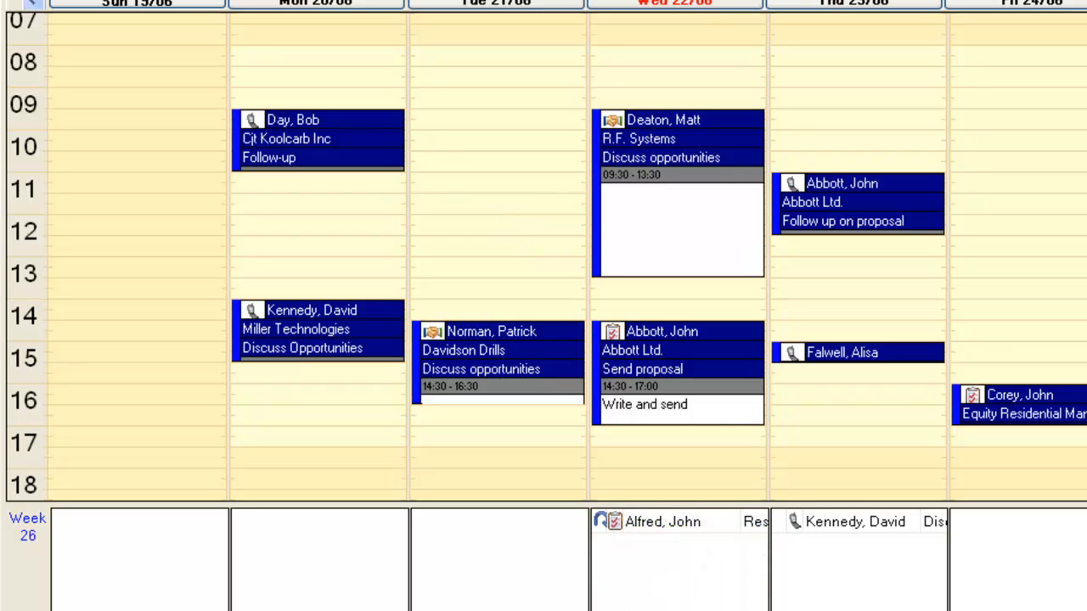
{"action": "right_click", "coordinate": [495, 206]}
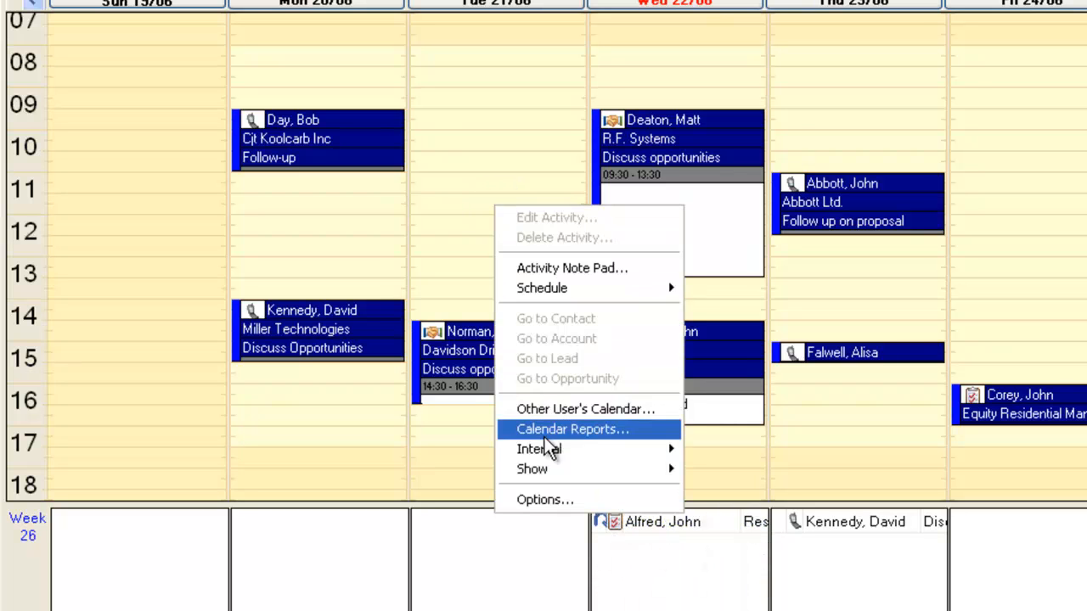
{"action": "mouse_move", "coordinate": [554, 480]}
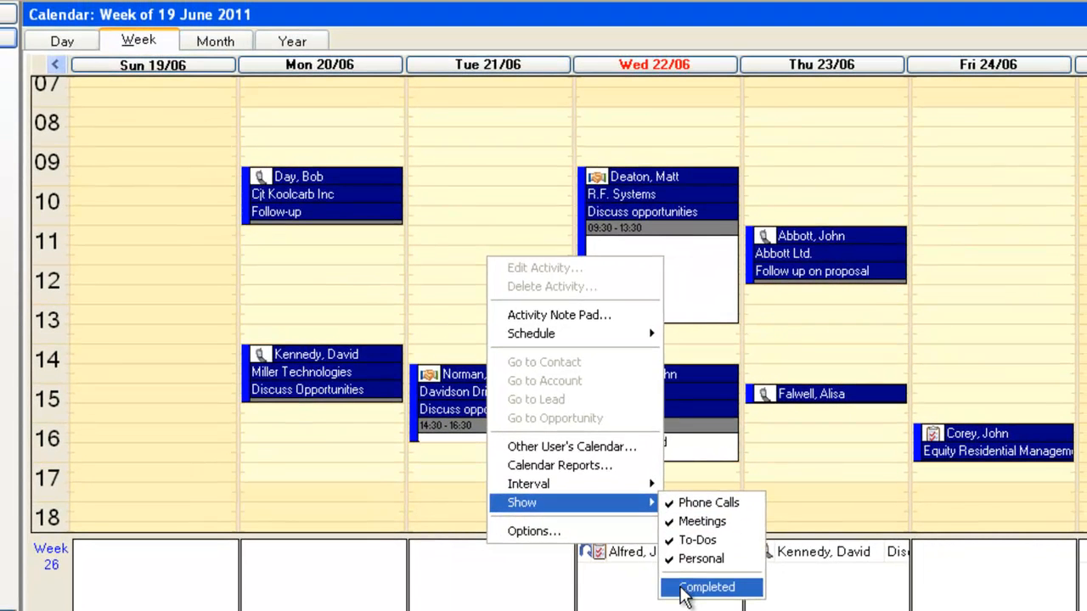
{"action": "left_click", "coordinate": [682, 586]}
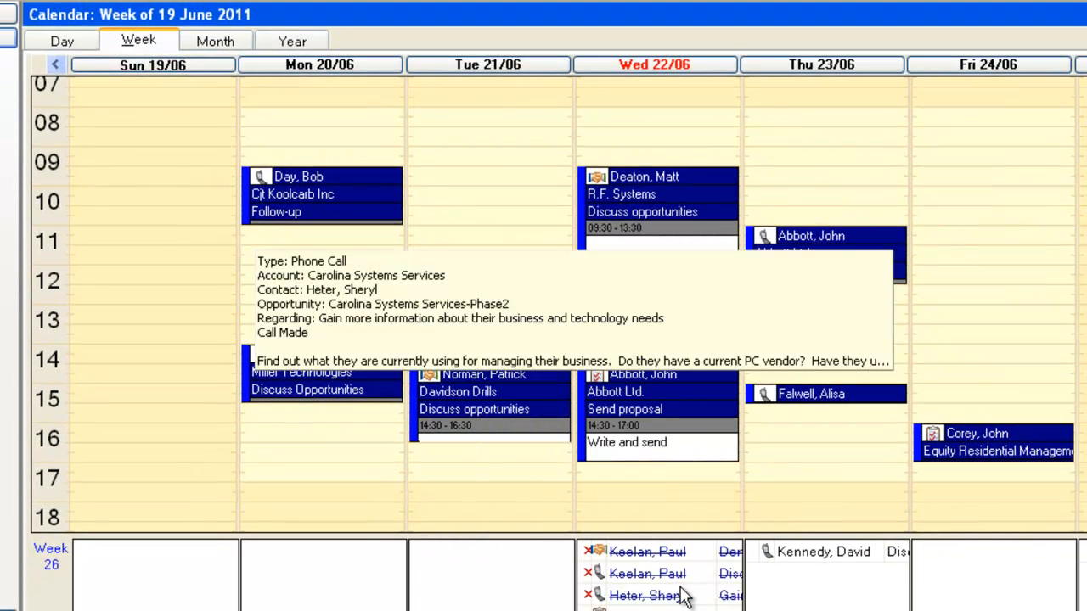
Go back to the week of 12 June 2011 and hide completed activities from the calendar.
{"action": "left_click", "coordinate": [55, 64]}
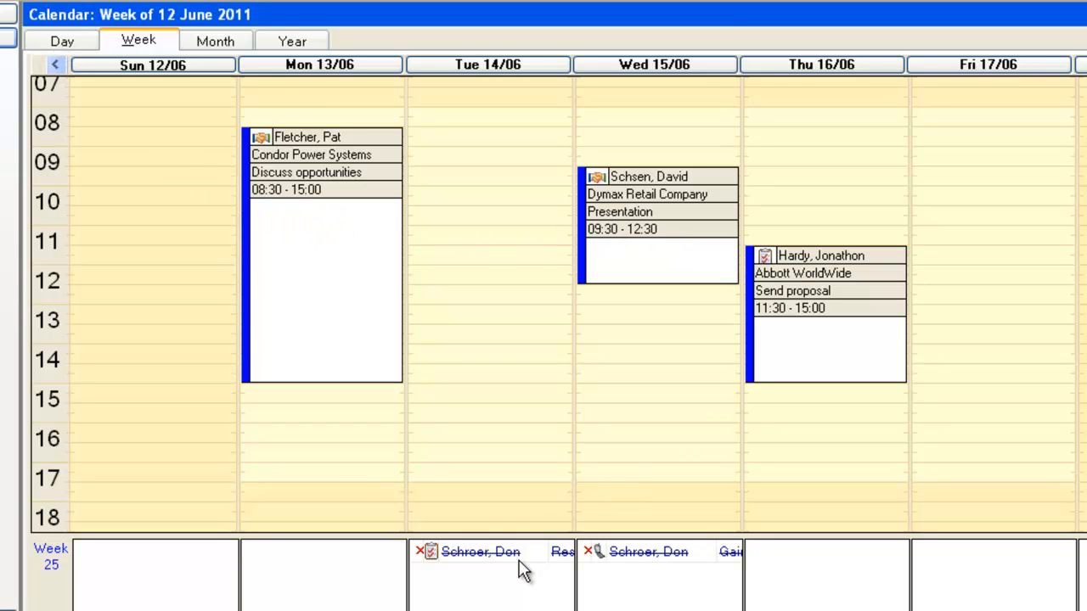
{"action": "mouse_move", "coordinate": [517, 559]}
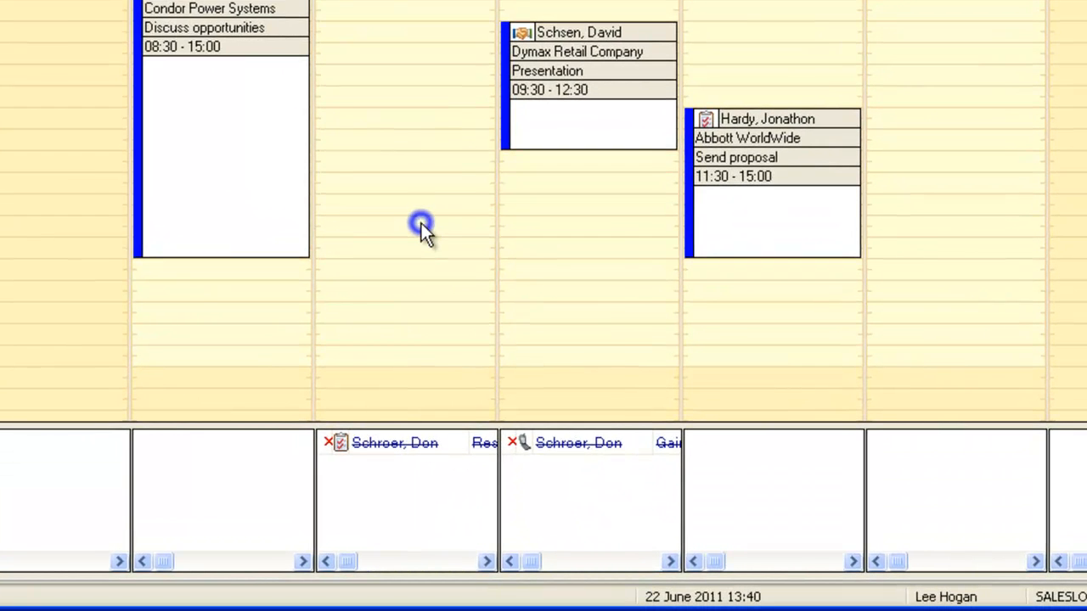
{"action": "right_click", "coordinate": [421, 223]}
{"action": "mouse_move", "coordinate": [590, 500]}
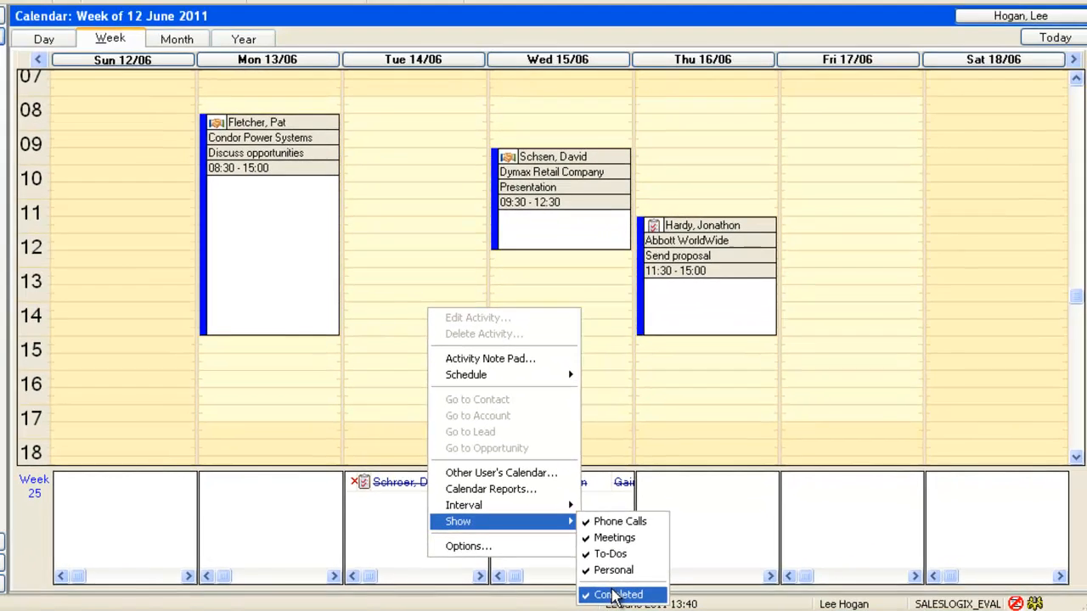
{"action": "left_click", "coordinate": [613, 596]}
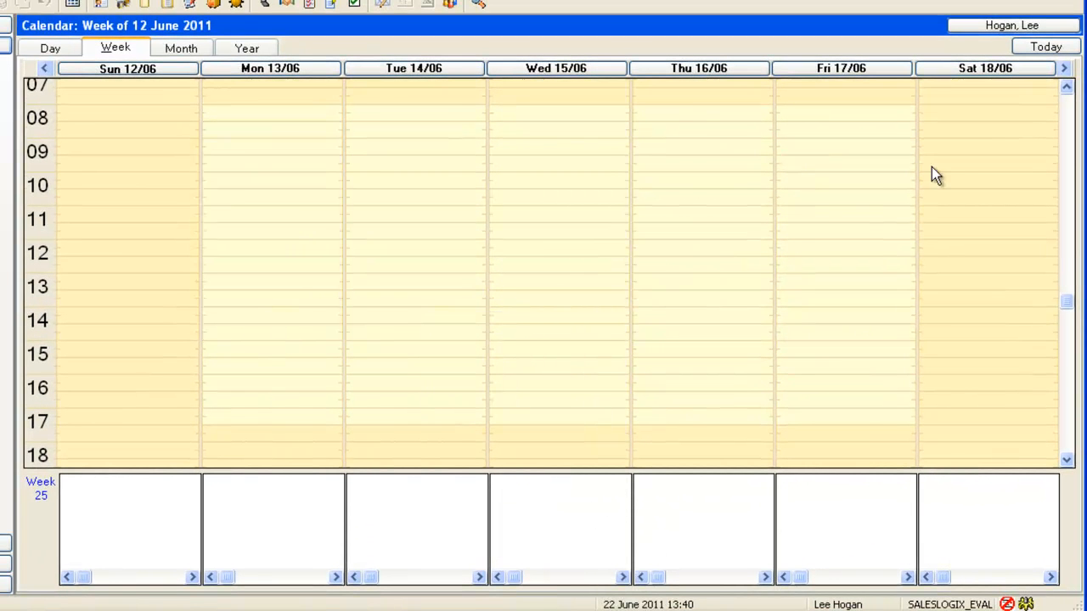
Return to the current week and start scheduling a meeting in a Tuesday 21/06 time slot.
{"action": "left_click", "coordinate": [1046, 46]}
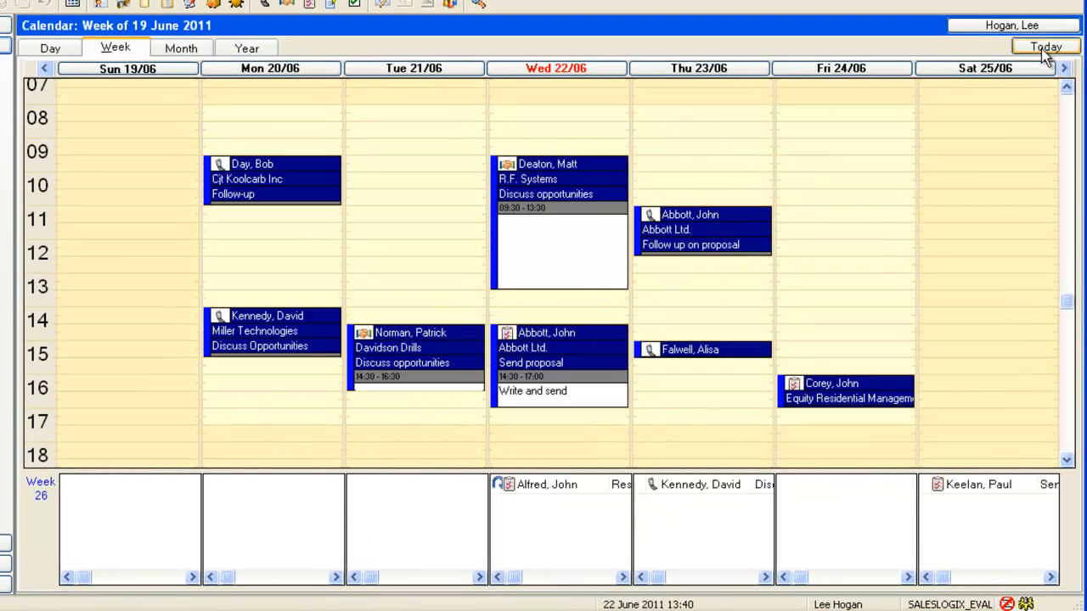
{"action": "left_click", "coordinate": [415, 192]}
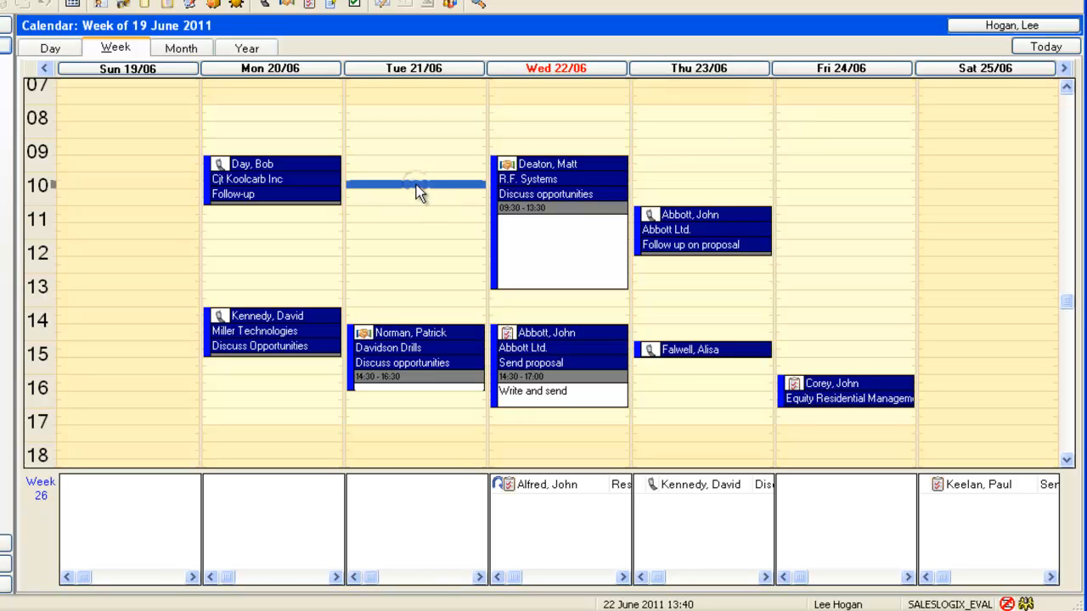
{"action": "right_click", "coordinate": [416, 201]}
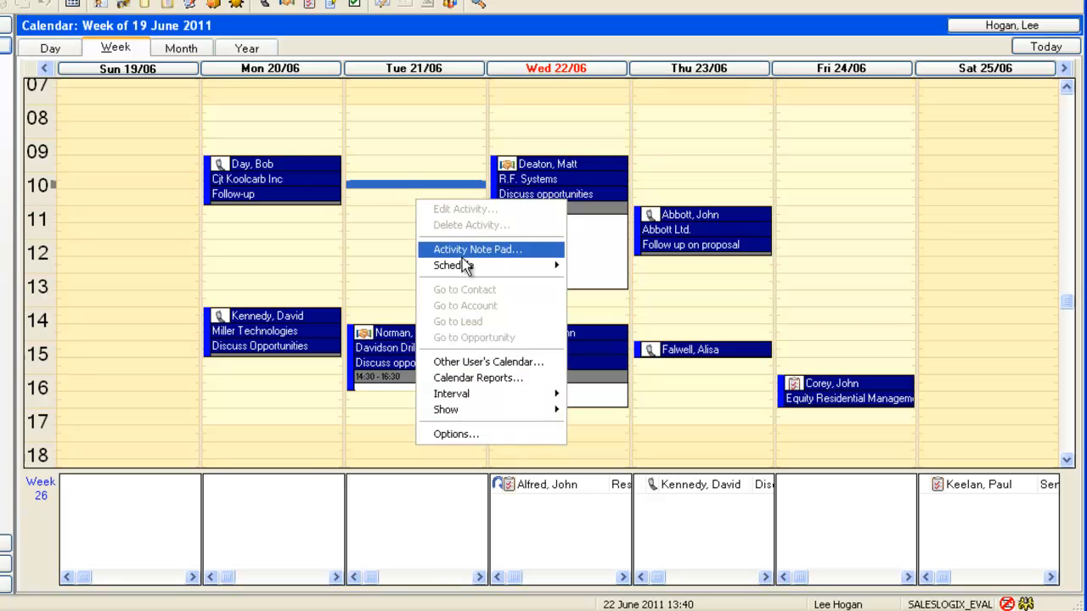
{"action": "mouse_move", "coordinate": [529, 265]}
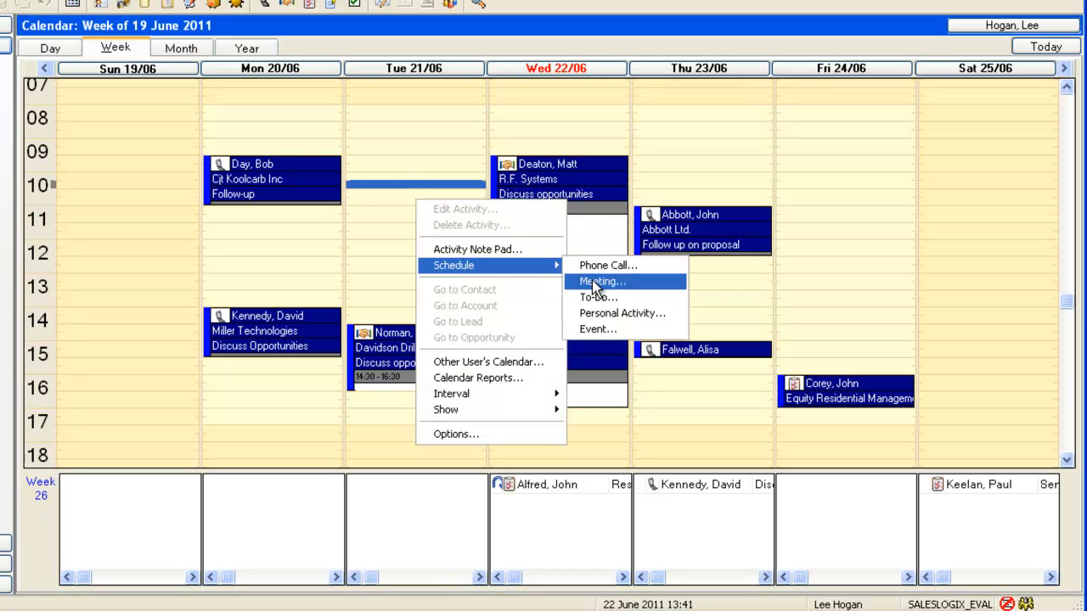
{"action": "left_click", "coordinate": [599, 281]}
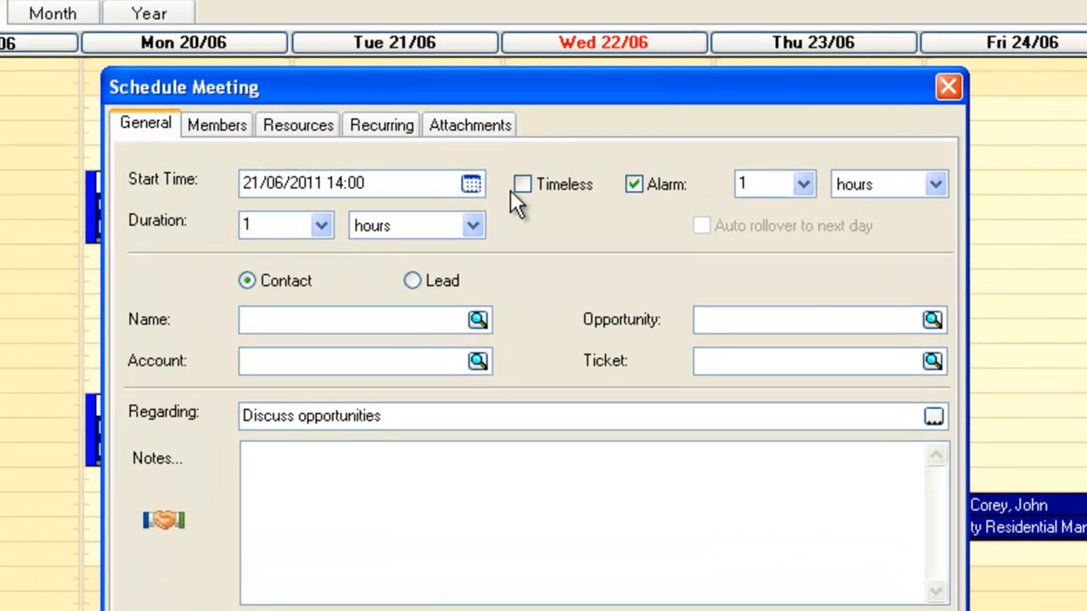
Browse the meeting's start-time date picker forward to November 2014 using the year and month selectors.
{"action": "left_click", "coordinate": [472, 186]}
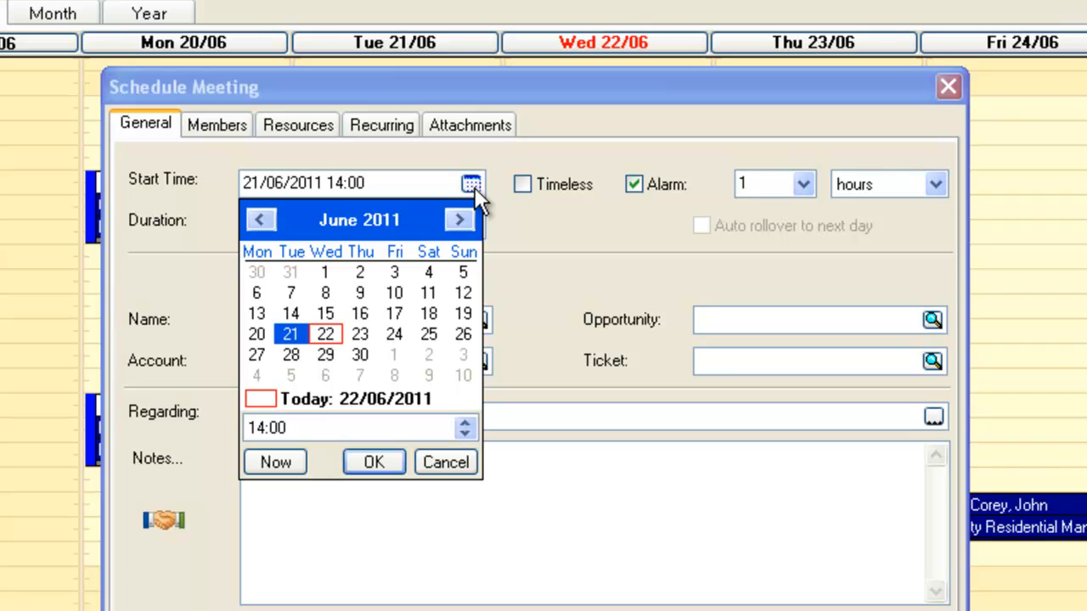
{"action": "left_click", "coordinate": [385, 223]}
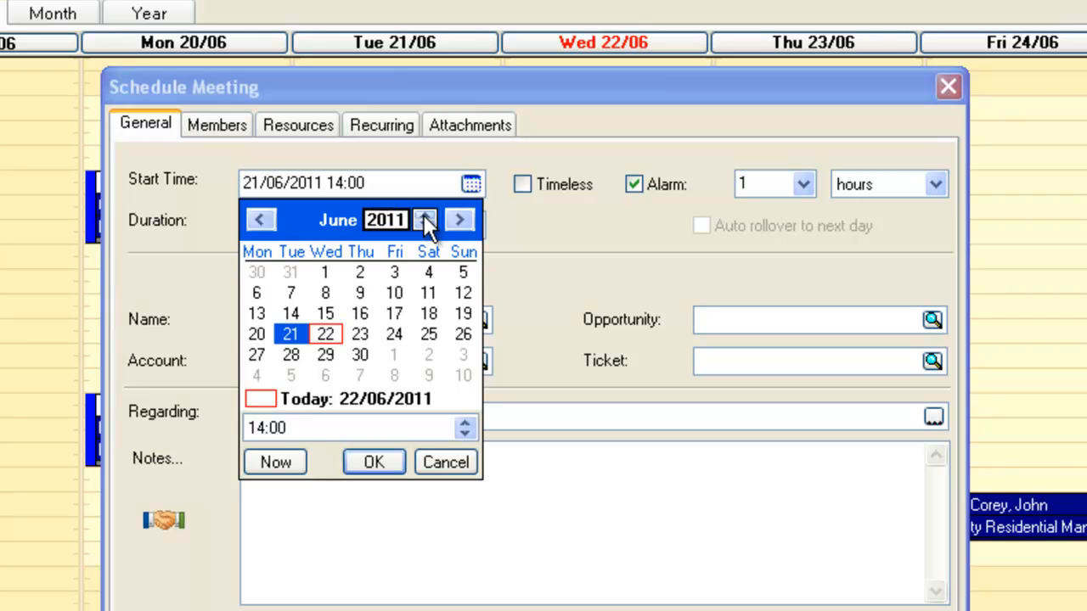
{"action": "left_click", "coordinate": [424, 215]}
{"action": "left_click", "coordinate": [424, 215]}
{"action": "left_click", "coordinate": [423, 215]}
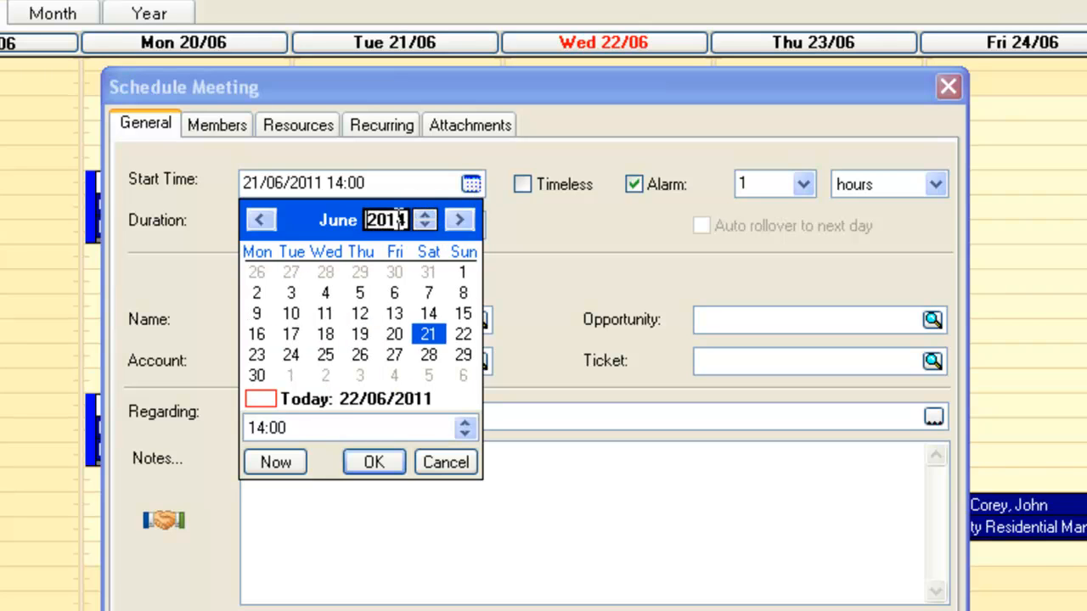
{"action": "key", "text": "Return"}
{"action": "left_click", "coordinate": [343, 221]}
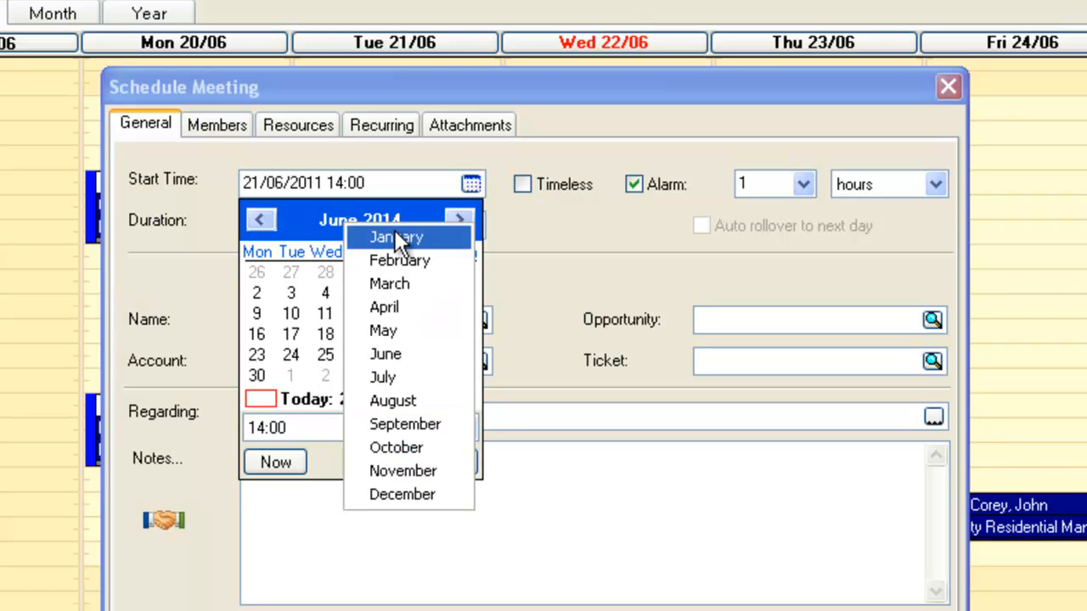
{"action": "left_click", "coordinate": [396, 464]}
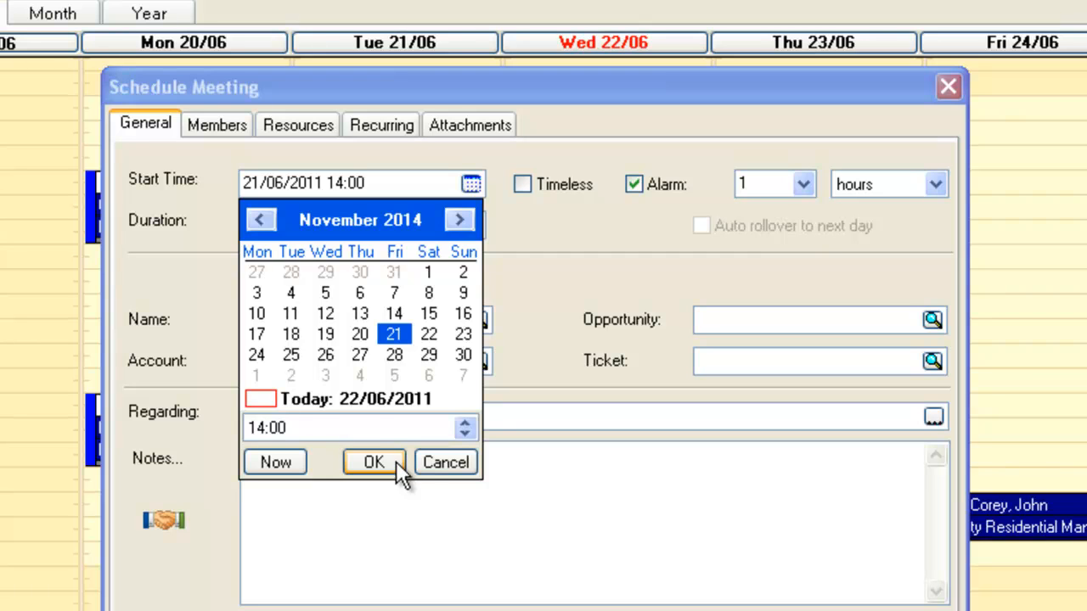
{"action": "right_click", "coordinate": [316, 221]}
{"action": "left_click", "coordinate": [360, 234]}
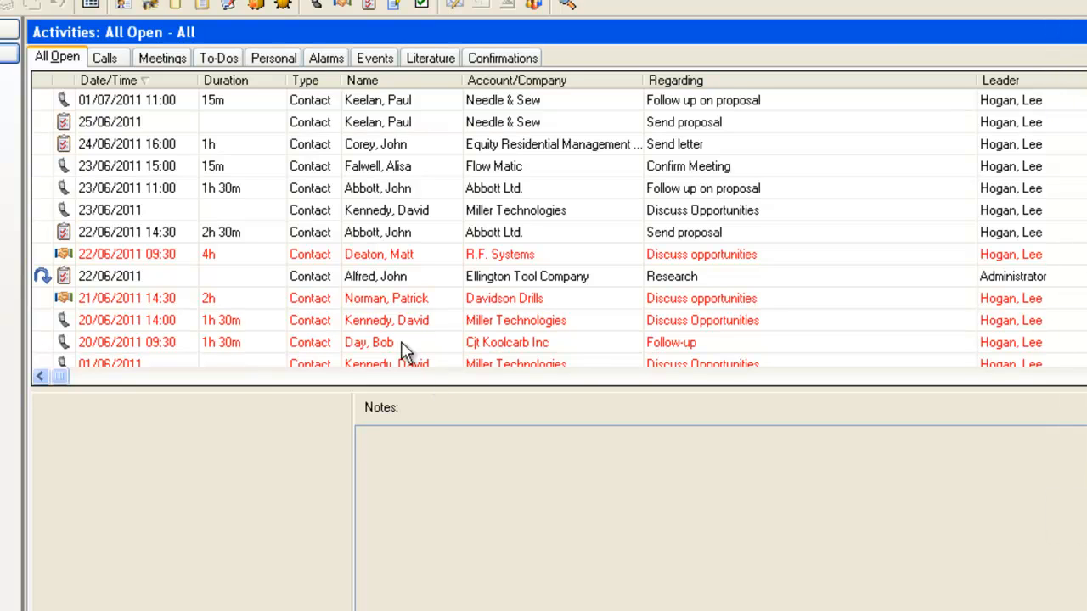
Sort the All Open activities list by Date/Time, Duration, then Name, ending with Name descending.
{"action": "left_click", "coordinate": [144, 83]}
{"action": "left_click", "coordinate": [233, 84]}
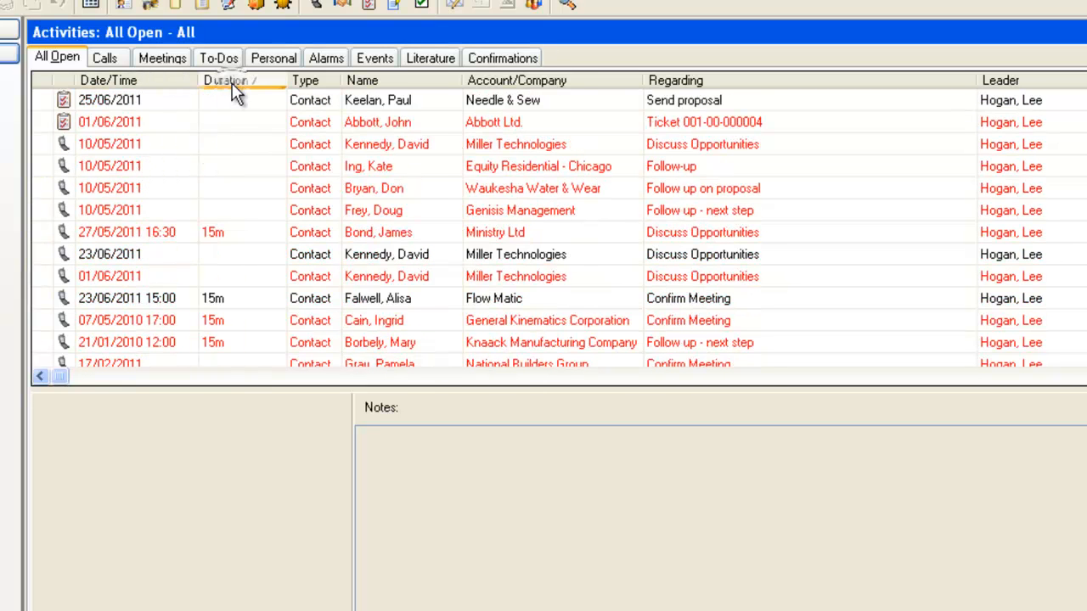
{"action": "left_click", "coordinate": [384, 85]}
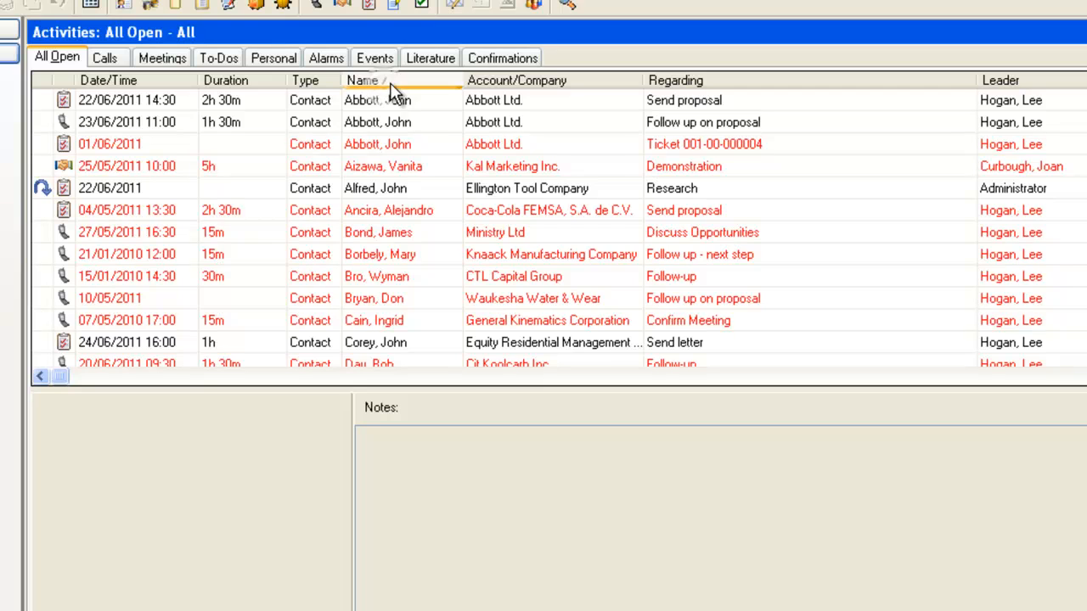
{"action": "left_click", "coordinate": [404, 83]}
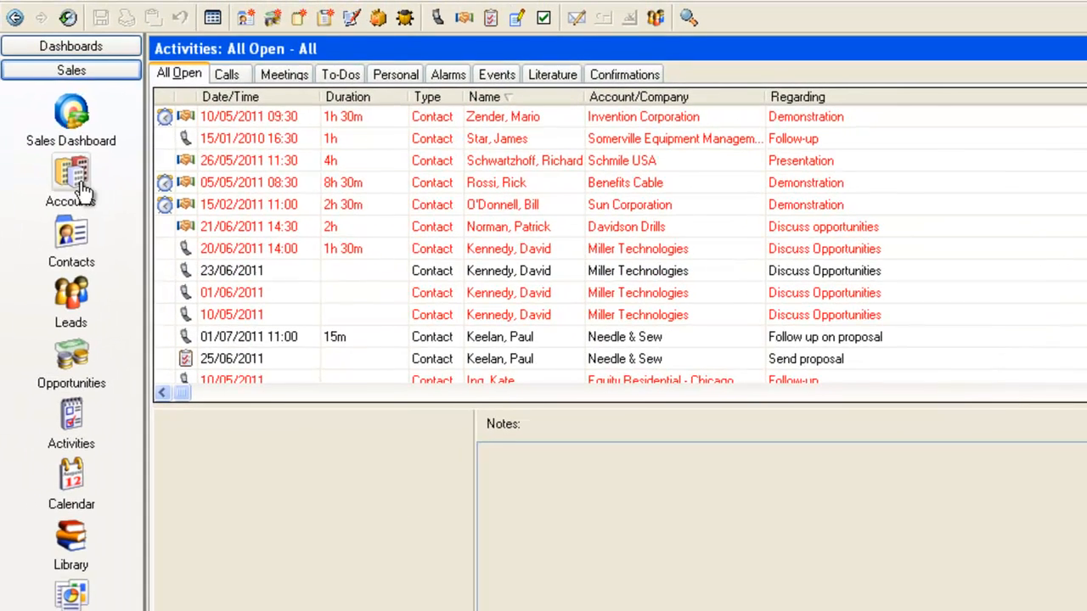
Open the Accounts list.
{"action": "left_click", "coordinate": [79, 178]}
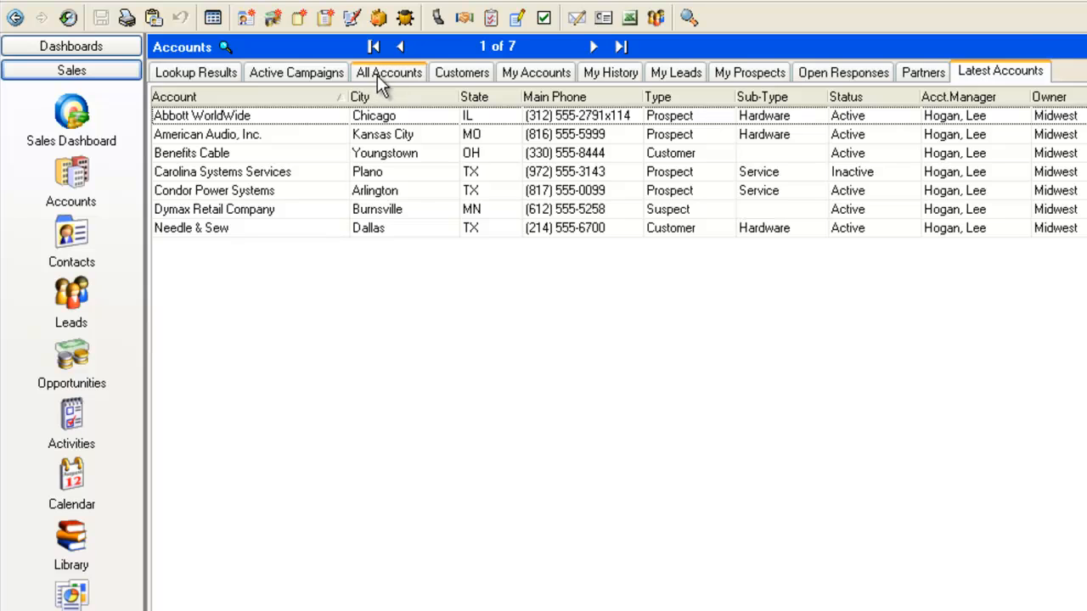
Open the All Accounts group and sort the list by City, then Type, ending with Account ascending.
{"action": "left_click", "coordinate": [378, 77]}
{"action": "left_click", "coordinate": [448, 100]}
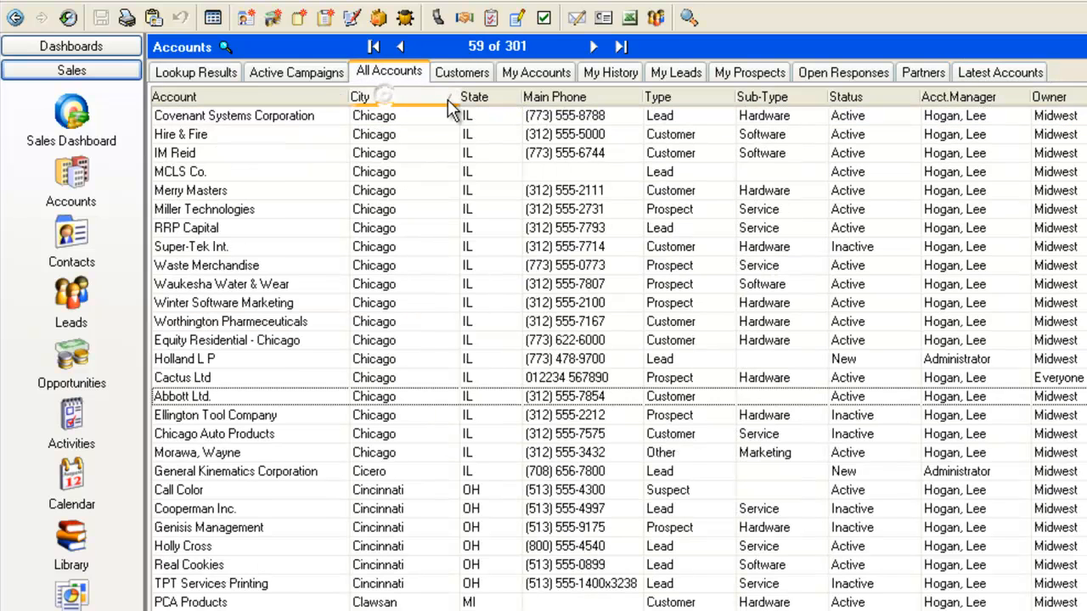
{"action": "left_click", "coordinate": [422, 99]}
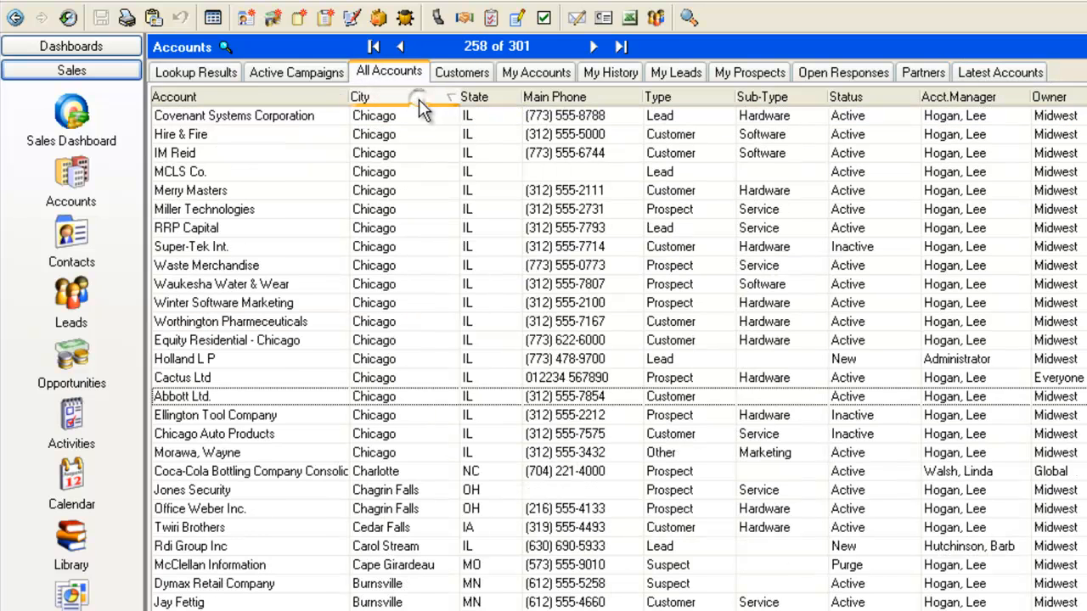
{"action": "left_click", "coordinate": [690, 99]}
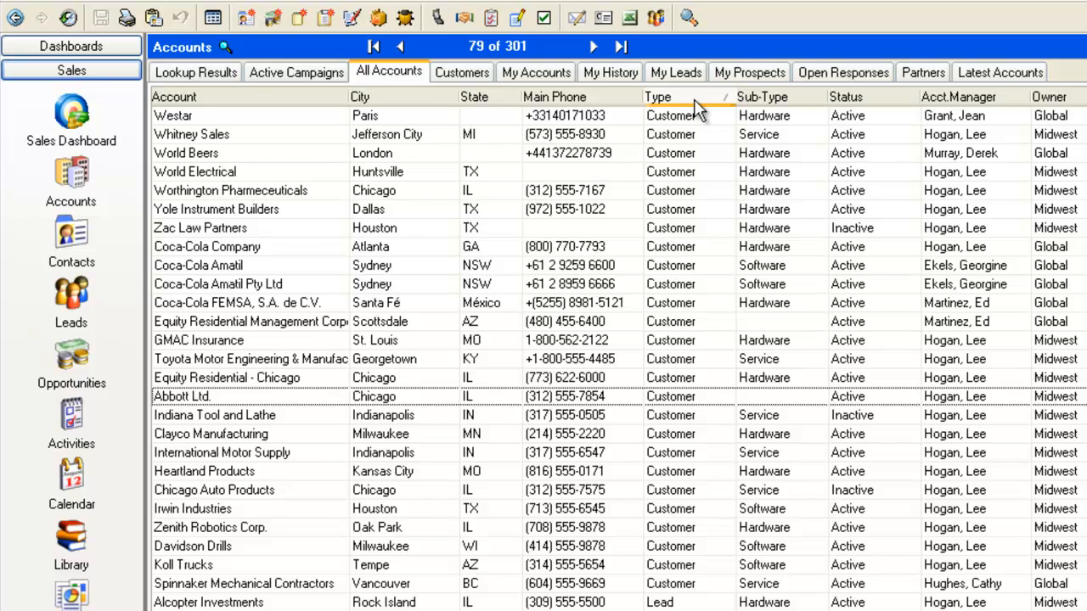
{"action": "left_click", "coordinate": [693, 100]}
{"action": "left_click", "coordinate": [332, 100]}
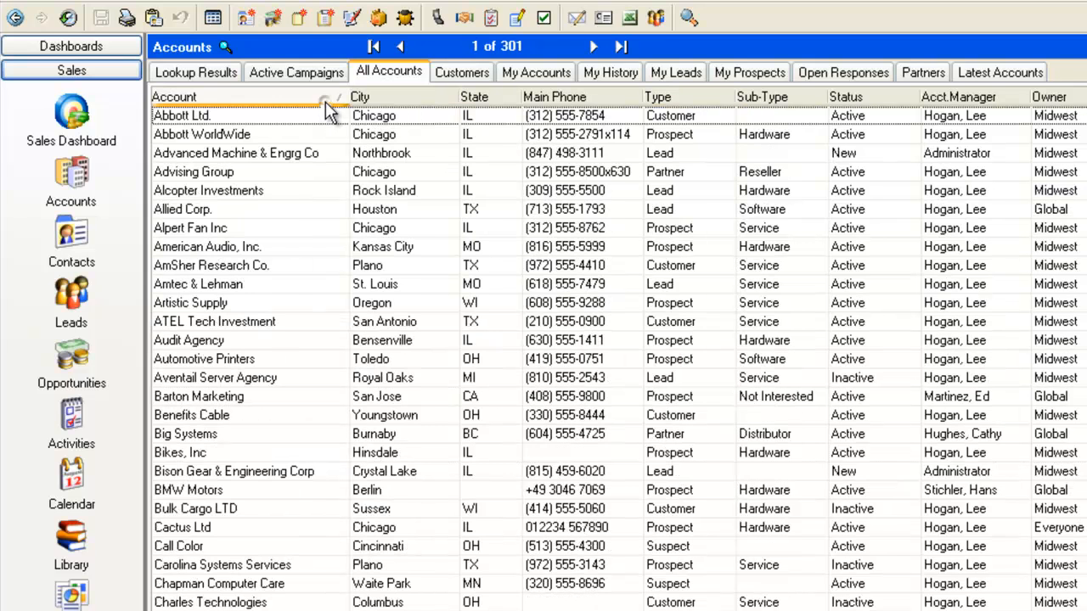
Open the Abbott Ltd. account and sort its opportunities by Est. Close and then Opportunity Name.
{"action": "double_click", "coordinate": [179, 116]}
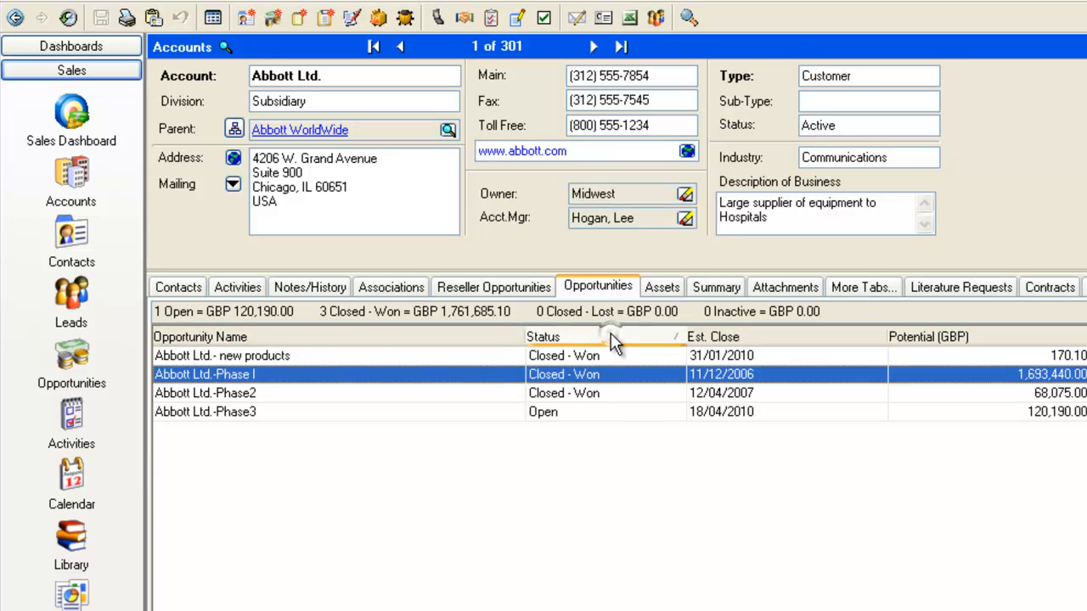
{"action": "left_click", "coordinate": [785, 341]}
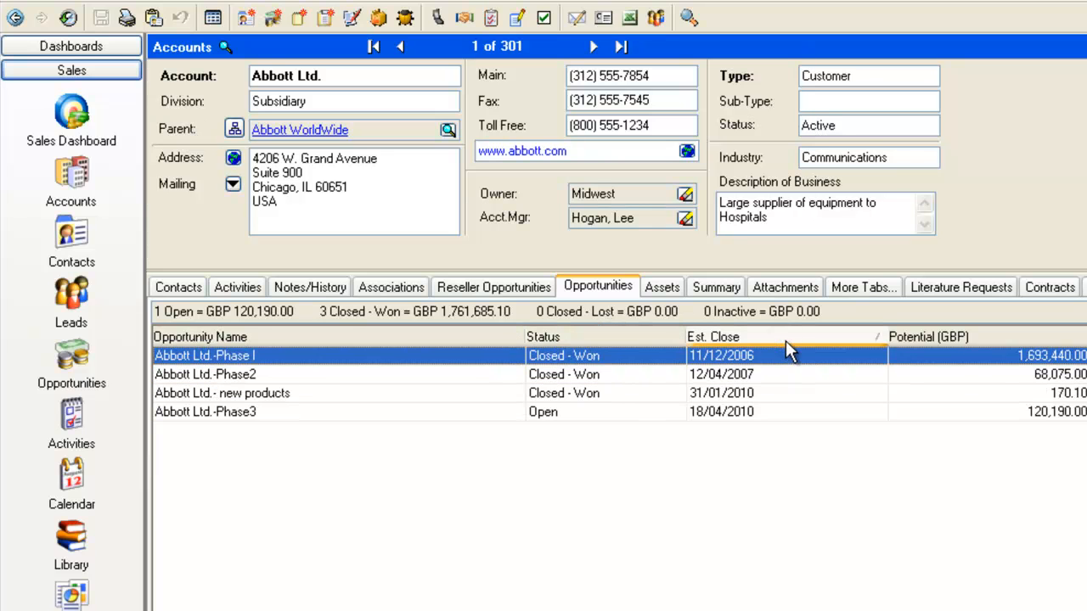
{"action": "left_click", "coordinate": [785, 341]}
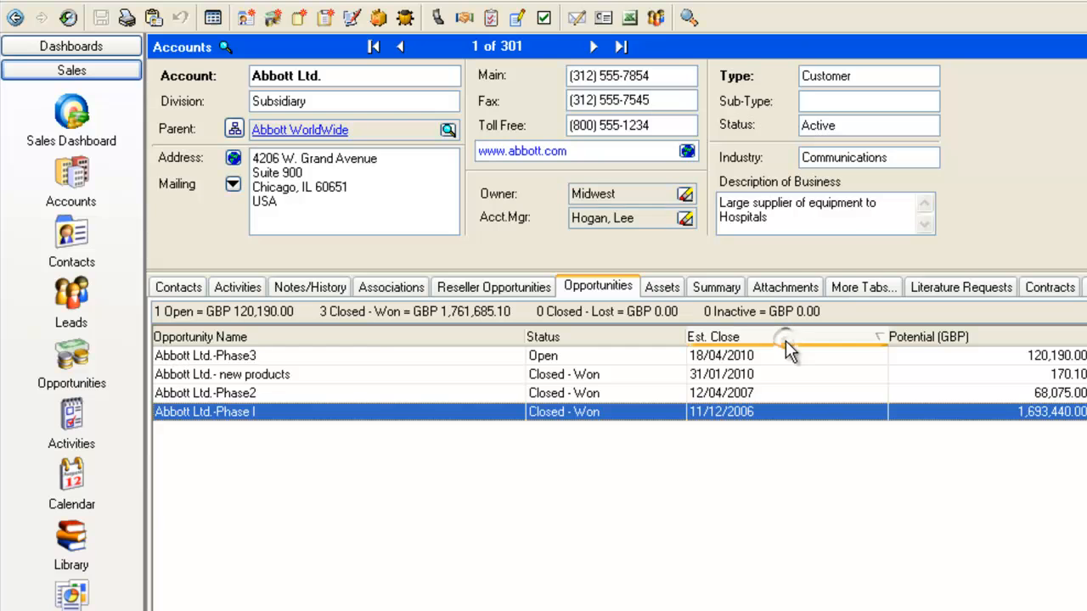
{"action": "left_click", "coordinate": [371, 338]}
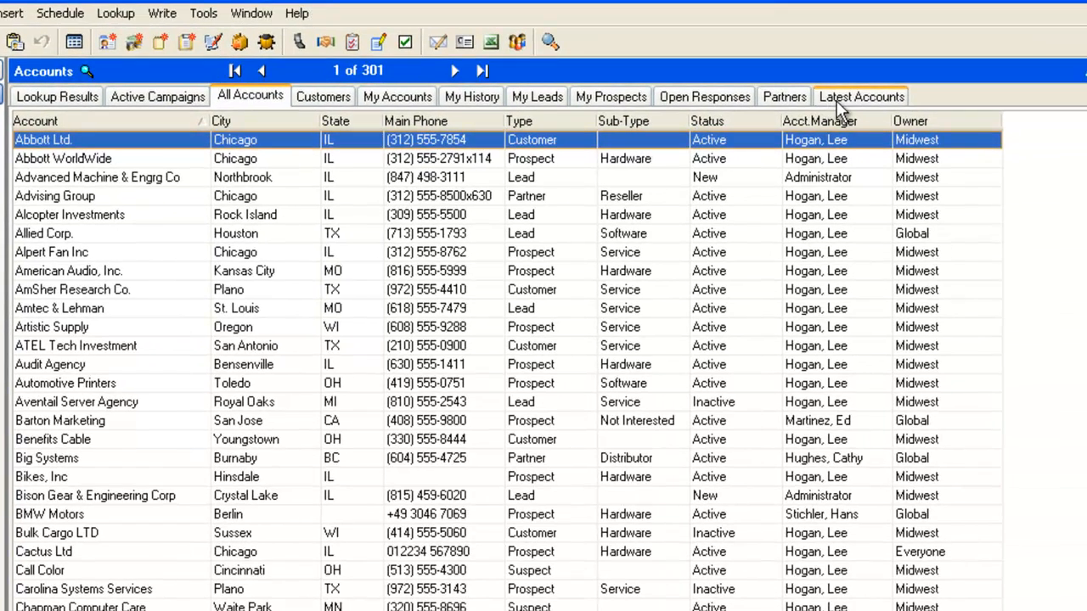
Hide the Latest Accounts group tab.
{"action": "left_click", "coordinate": [976, 74]}
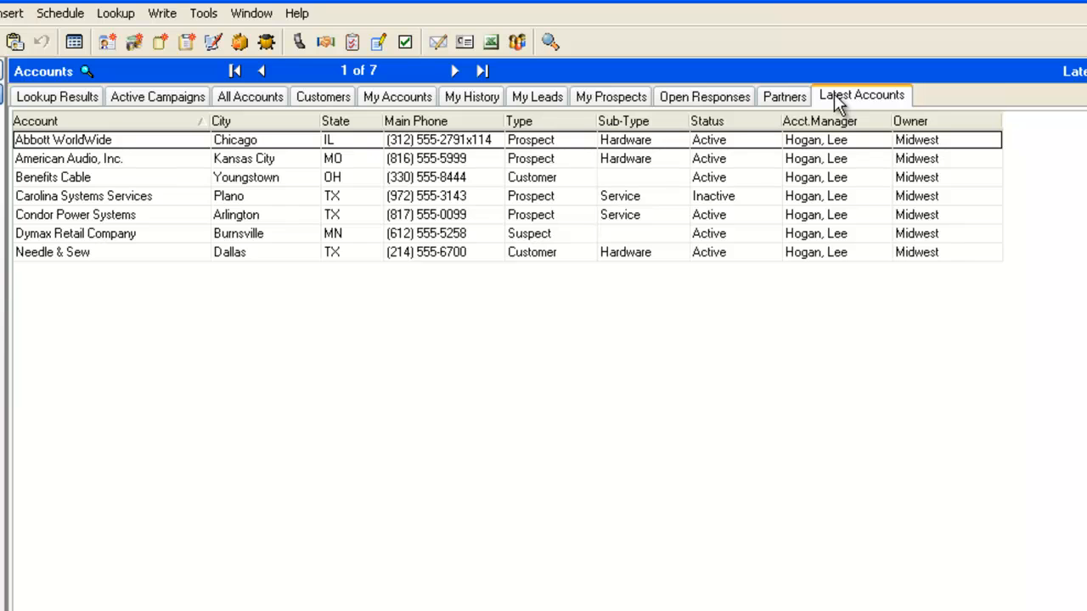
{"action": "right_click", "coordinate": [838, 99]}
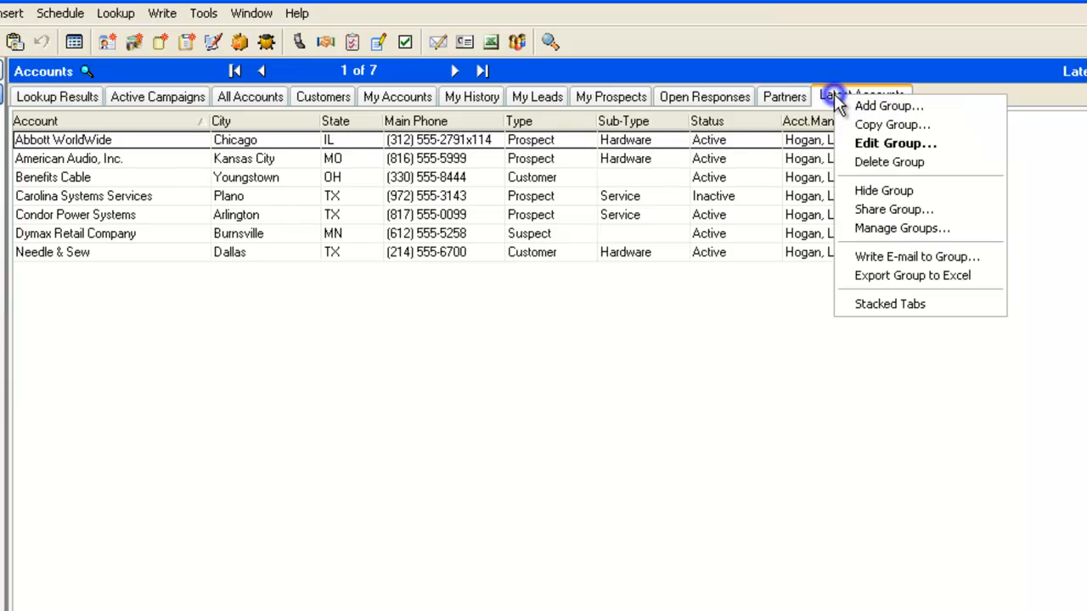
{"action": "left_click", "coordinate": [866, 191]}
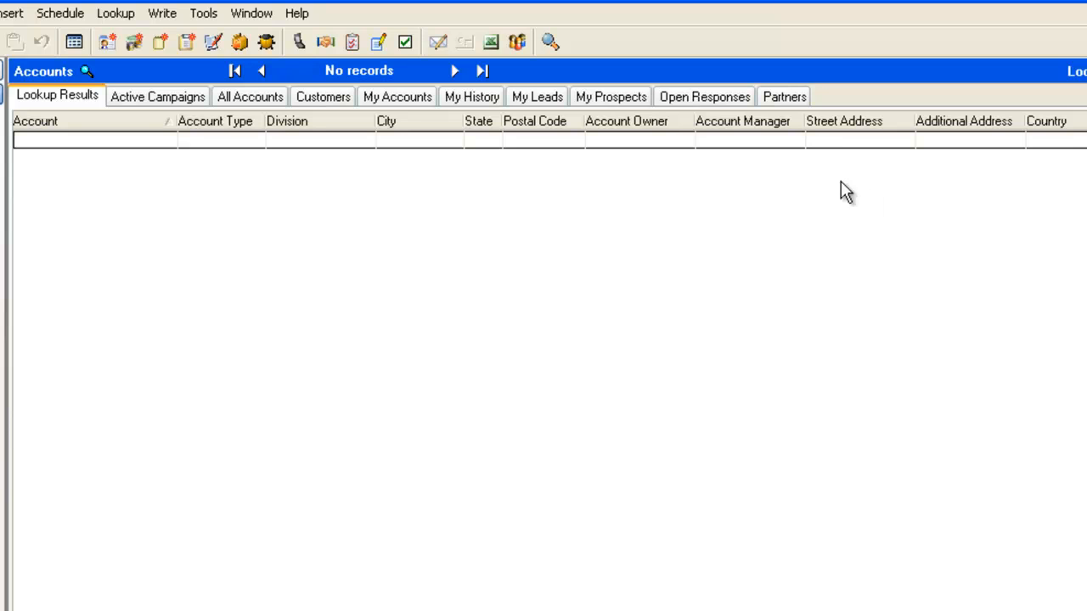
Restore the Latest Accounts tab in Group Manager by clearing its Hide Tab option, then open that group.
{"action": "left_click", "coordinate": [329, 98]}
{"action": "right_click", "coordinate": [330, 98]}
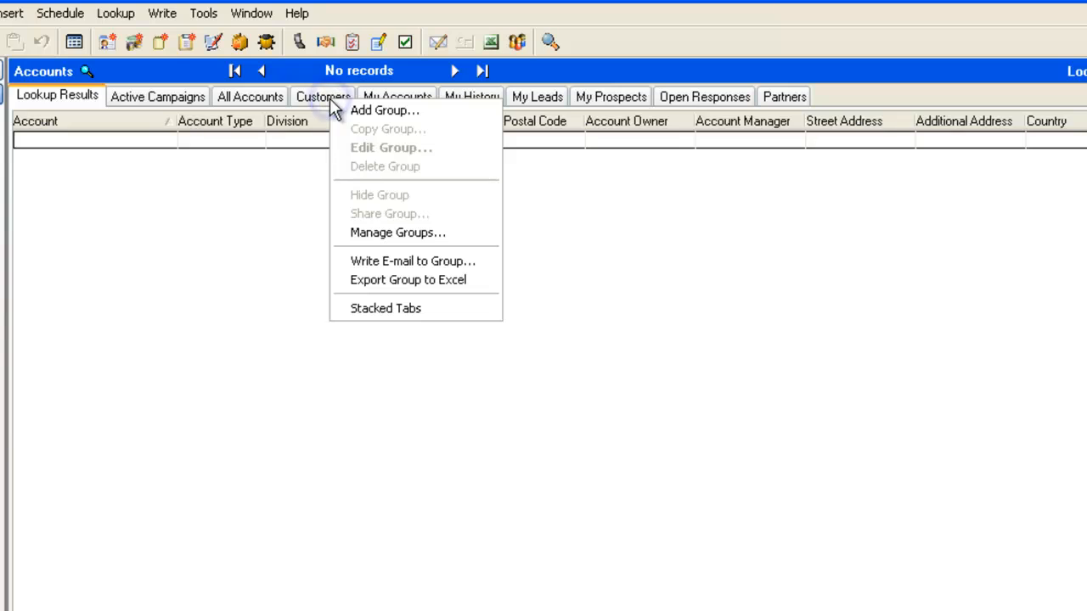
{"action": "left_click", "coordinate": [370, 229]}
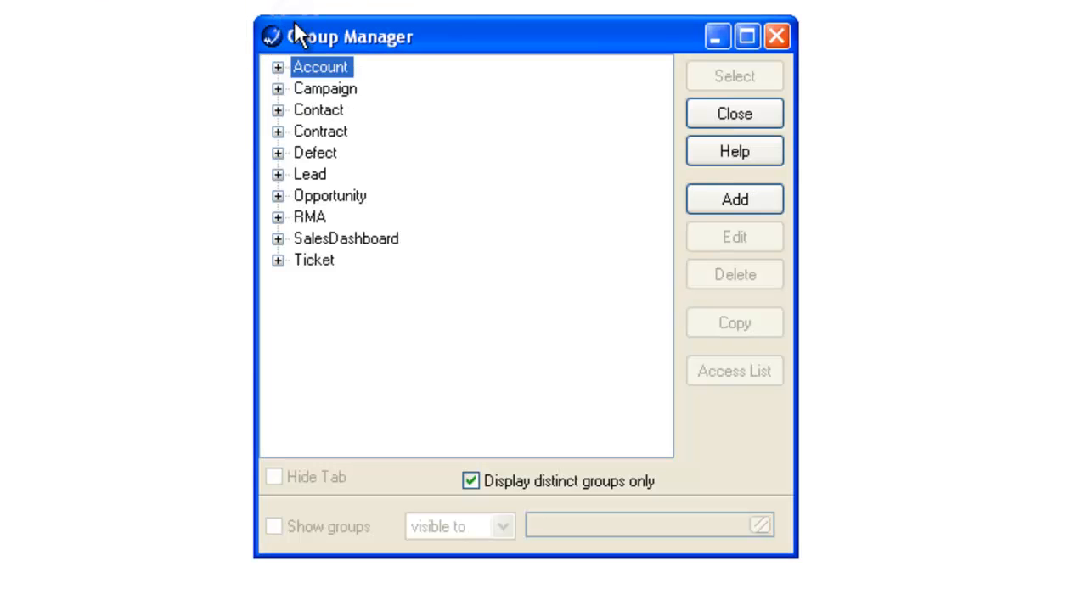
{"action": "left_click", "coordinate": [277, 67]}
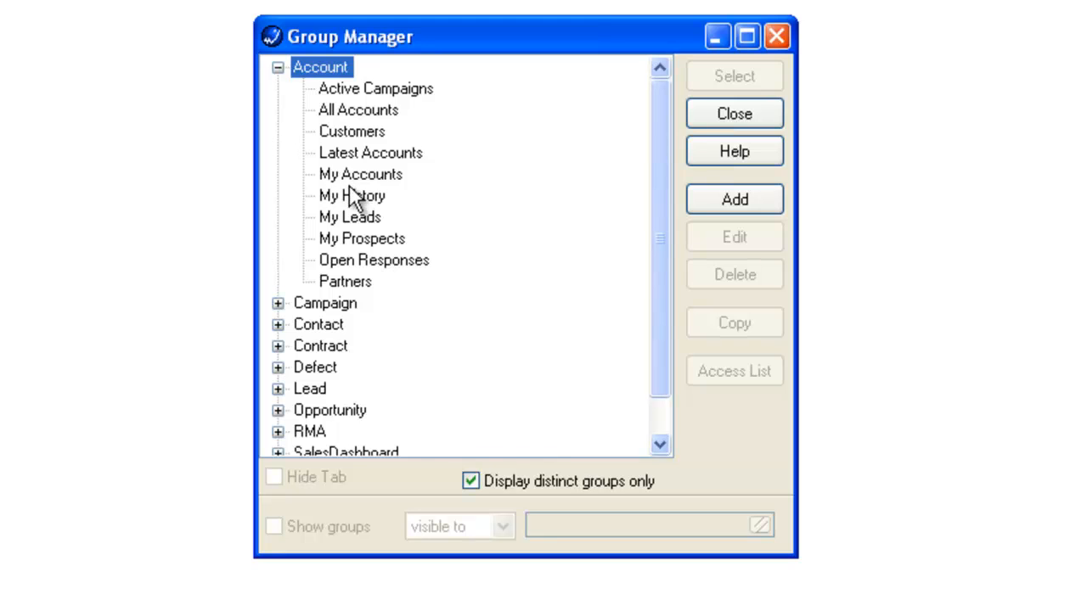
{"action": "left_click", "coordinate": [334, 155]}
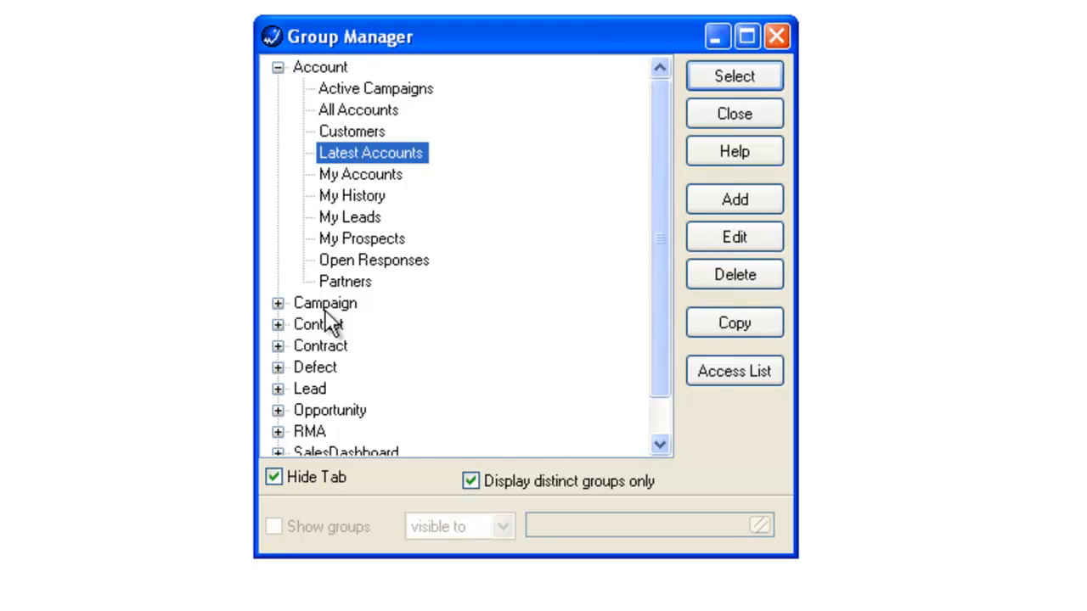
{"action": "left_click", "coordinate": [273, 477]}
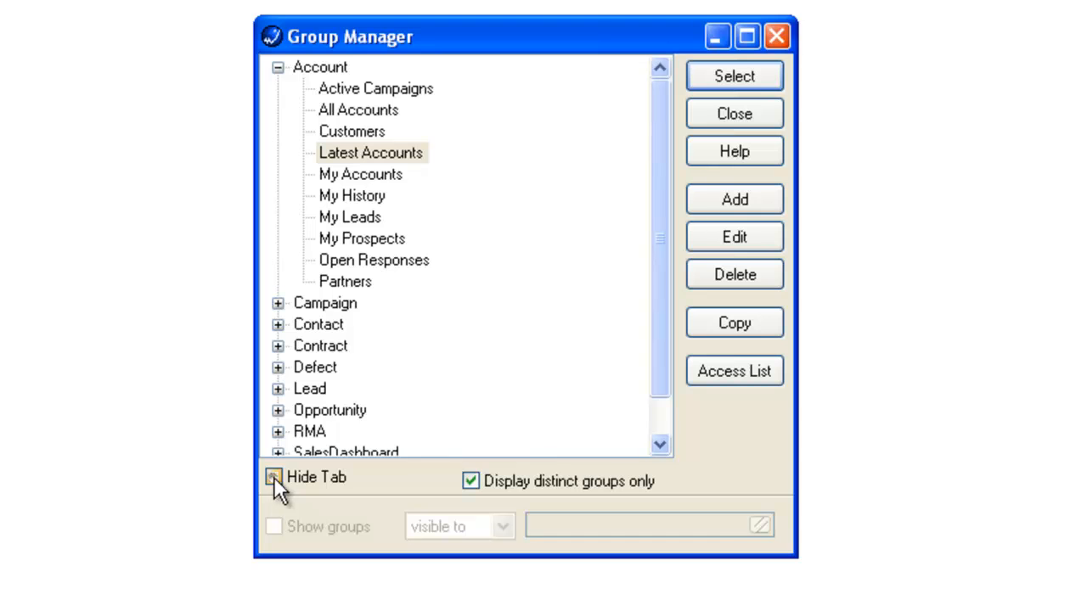
{"action": "left_click", "coordinate": [730, 117]}
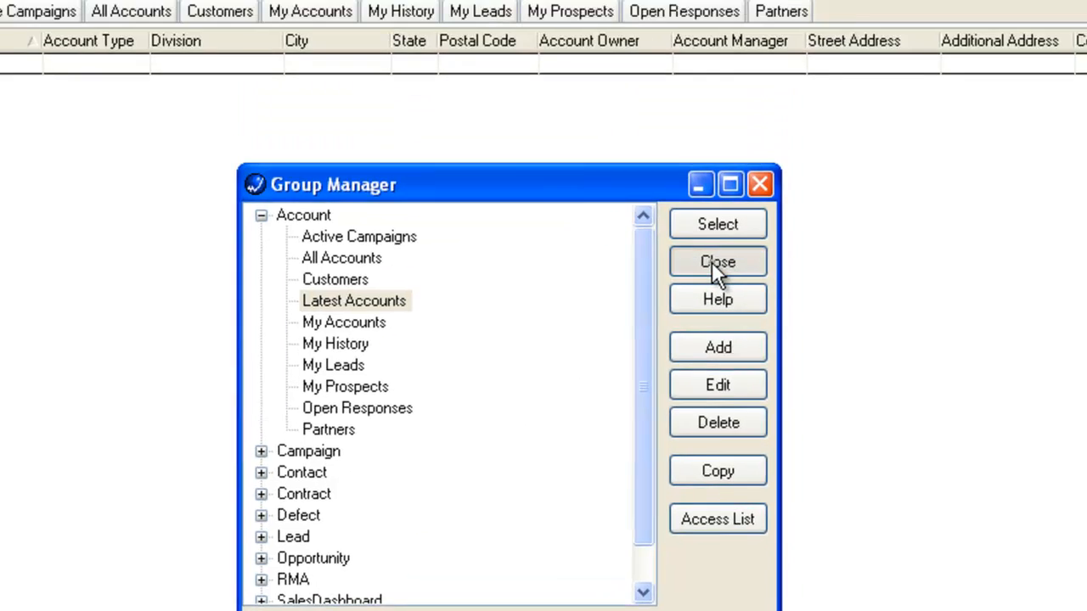
{"action": "left_click", "coordinate": [869, 75]}
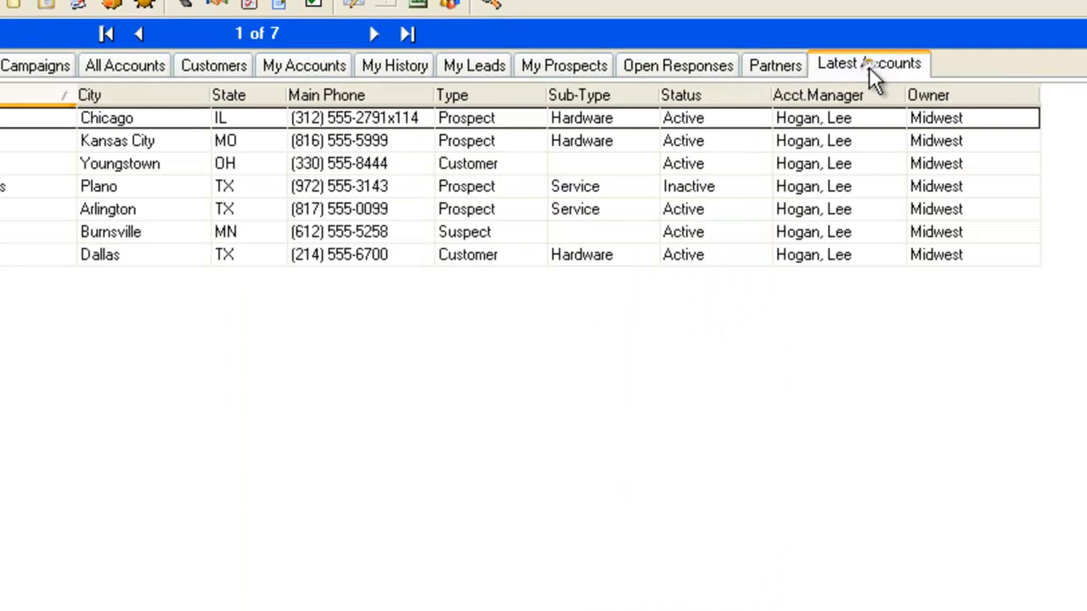